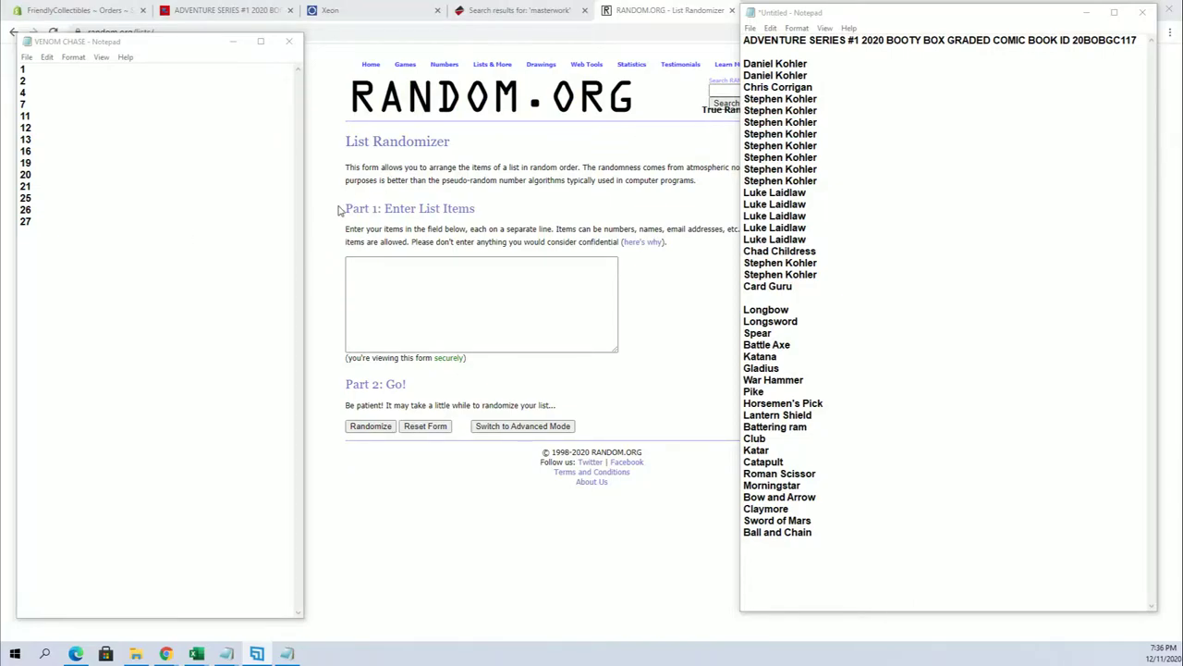
Step: Copy the 14 VENOM CHASE numbers from Notepad into the List Randomizer and randomize them
{"action": "left_click_drag", "start_coordinate": [41, 236], "coordinate": [24, 67]}
{"action": "right_click", "coordinate": [49, 97]}
{"action": "left_click", "coordinate": [80, 138]}
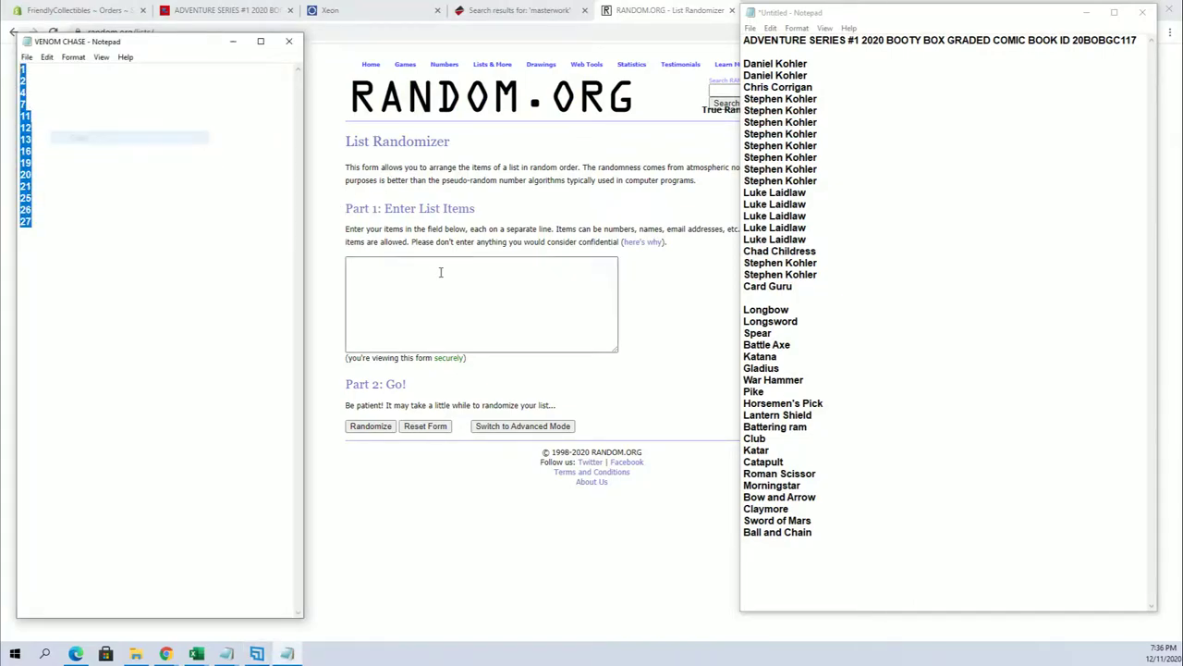
{"action": "left_click", "coordinate": [388, 272]}
{"action": "right_click", "coordinate": [390, 273]}
{"action": "left_click", "coordinate": [391, 367]}
{"action": "left_click", "coordinate": [383, 426]}
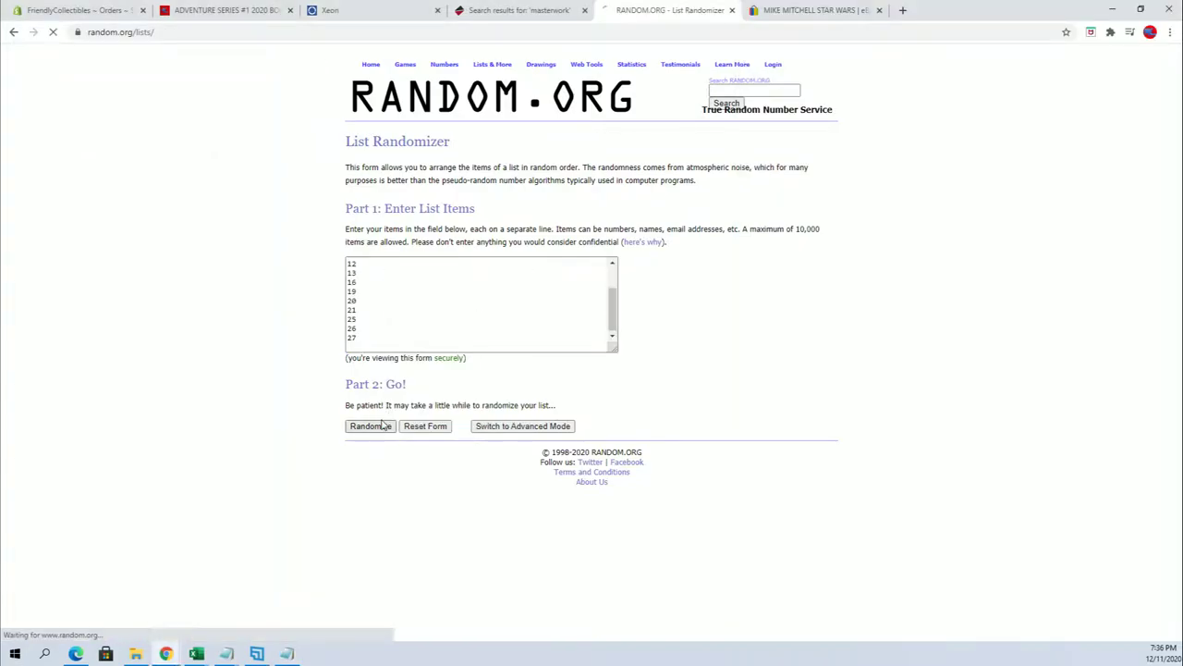
Step: Set the browser page zoom to 125%
{"action": "left_click", "coordinate": [1170, 32]}
{"action": "left_click", "coordinate": [1132, 147]}
{"action": "left_click", "coordinate": [1131, 147]}
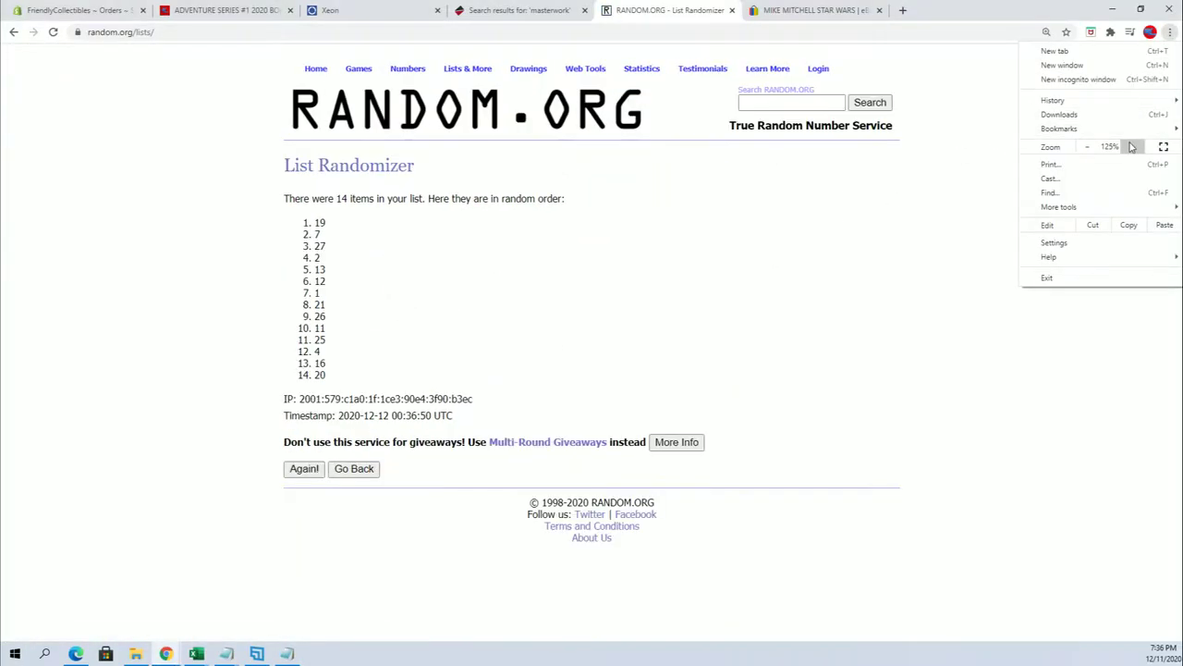
{"action": "left_click", "coordinate": [294, 467]}
Step: Reshuffle the numbers until randomized 7 times, then mark 13 in first place
{"action": "left_click", "coordinate": [303, 497]}
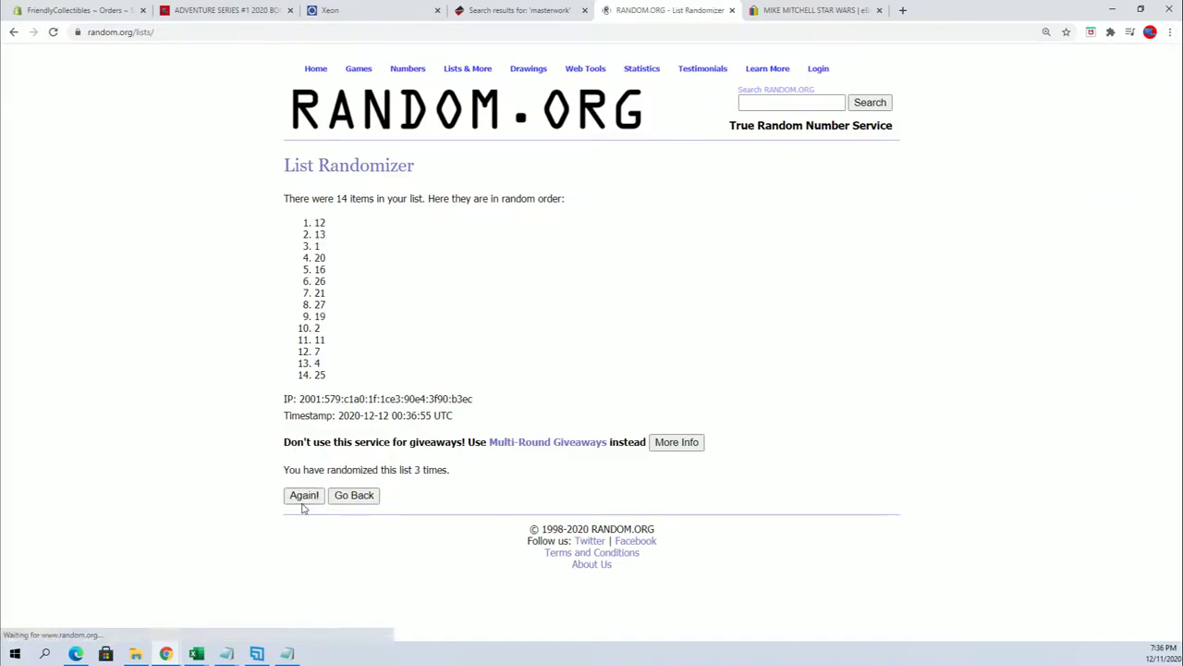
{"action": "left_click", "coordinate": [302, 505]}
{"action": "left_click", "coordinate": [303, 505]}
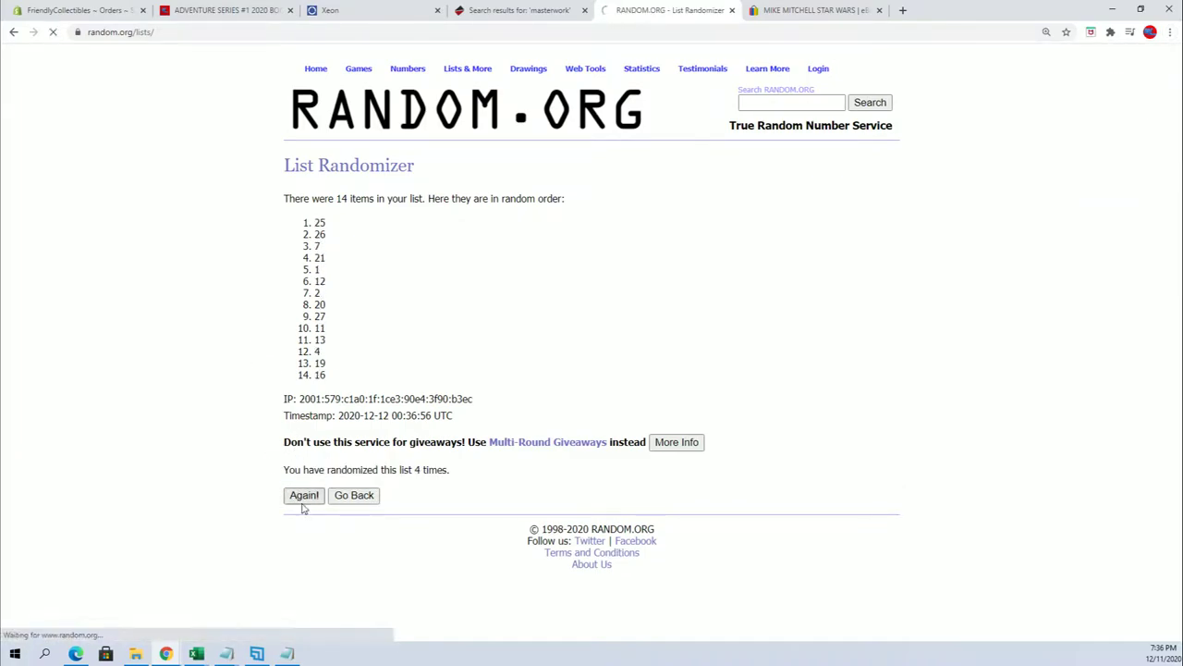
{"action": "left_click", "coordinate": [302, 503]}
{"action": "left_click", "coordinate": [303, 503]}
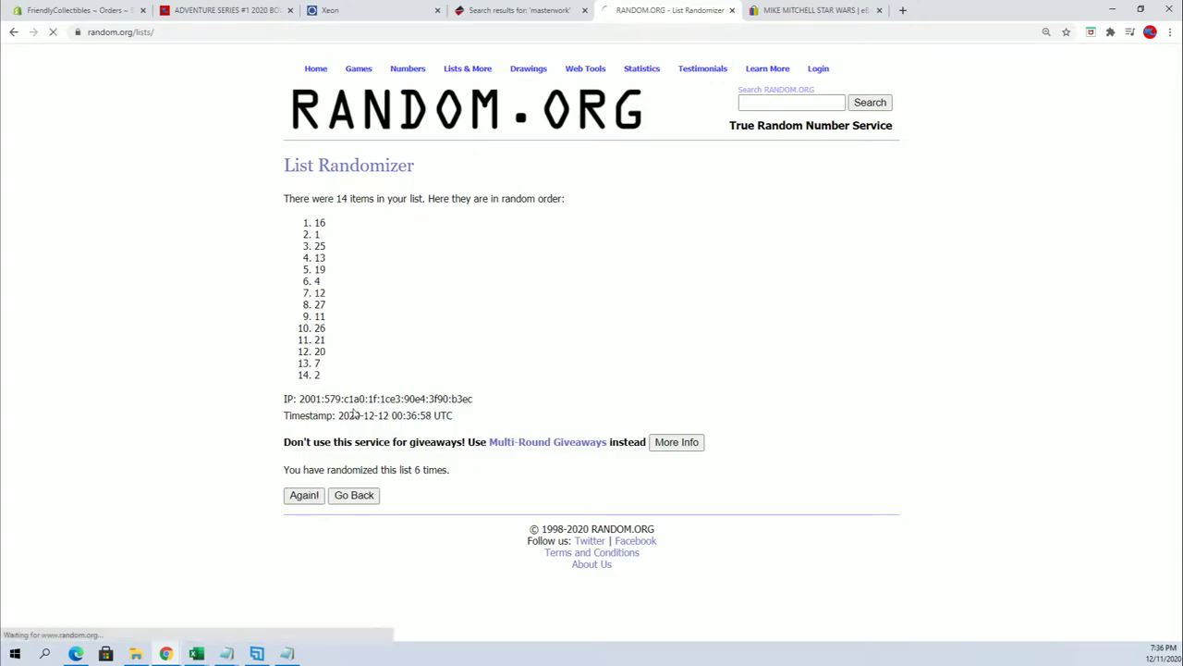
{"action": "double_click", "coordinate": [319, 222]}
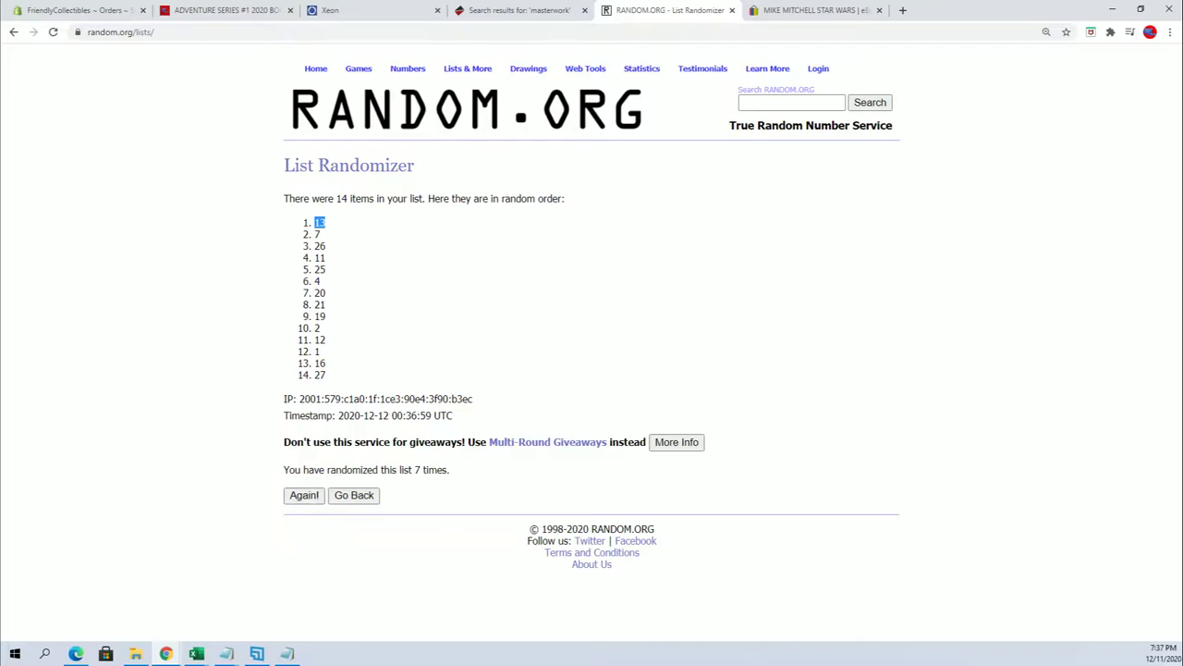
Step: Delete the drawn number 13 from the VENOM CHASE Notepad list and save the file
{"action": "key", "text": "alt+Tab"}
{"action": "left_click", "coordinate": [55, 139]}
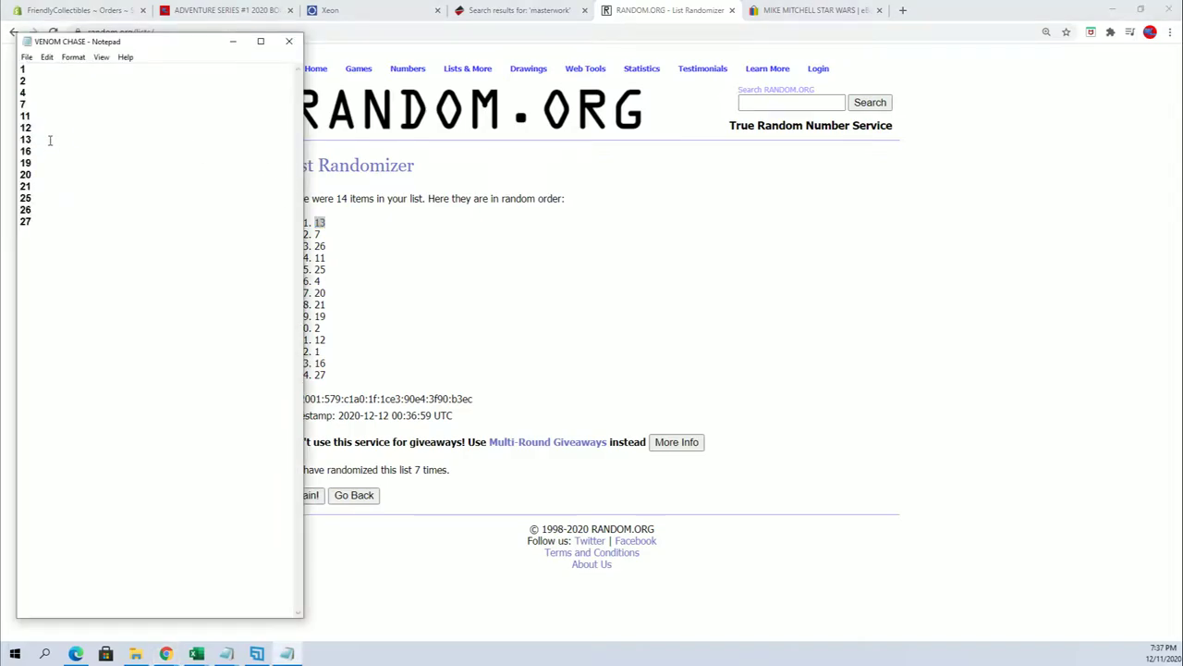
{"action": "key", "text": "BackSpace"}
{"action": "key", "text": "BackSpace"}
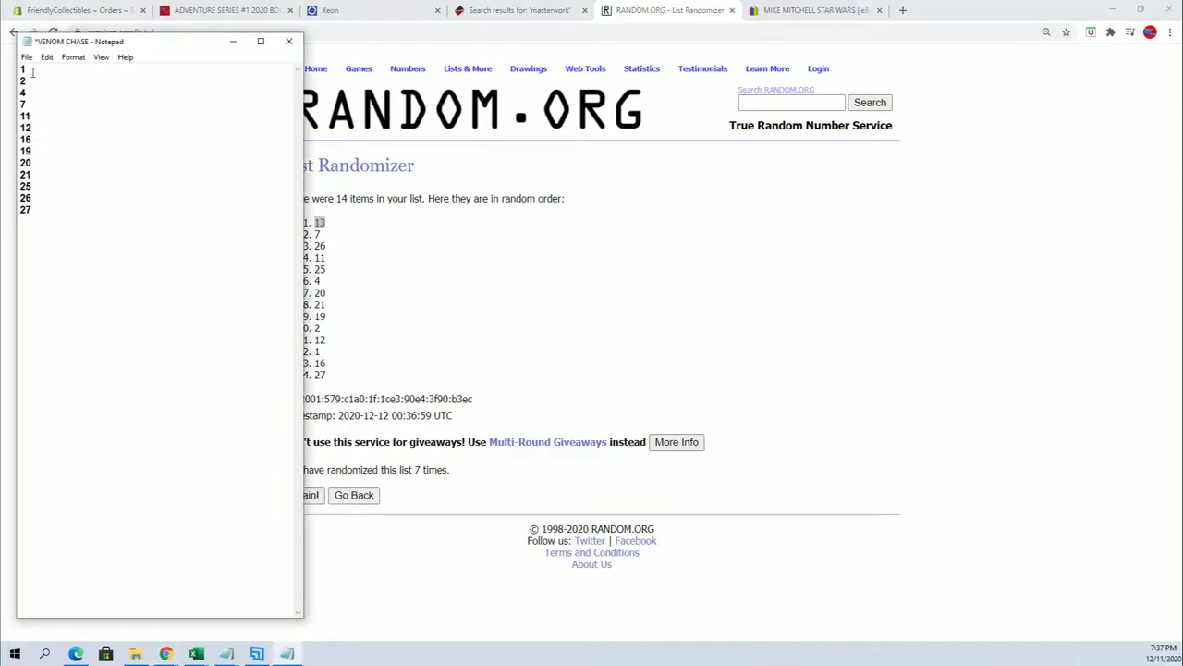
{"action": "left_click", "coordinate": [27, 56]}
{"action": "left_click", "coordinate": [46, 111]}
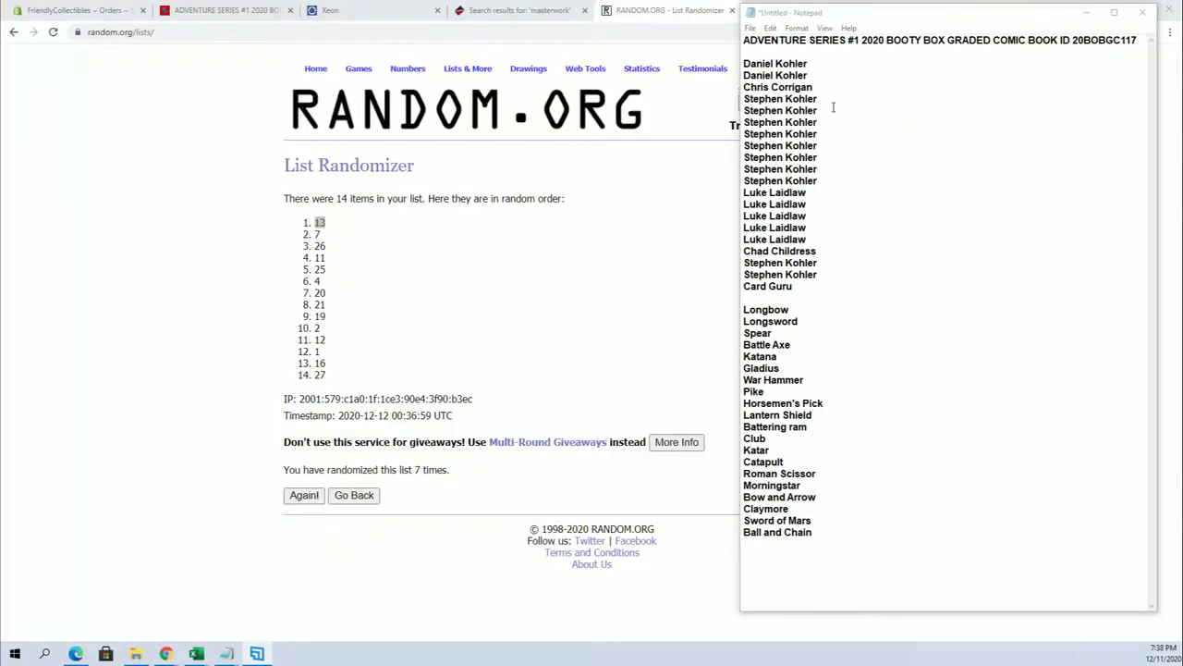
Step: Paste the 20 owner names from Notepad into a fresh List Randomizer and randomize them
{"action": "left_click", "coordinate": [467, 85]}
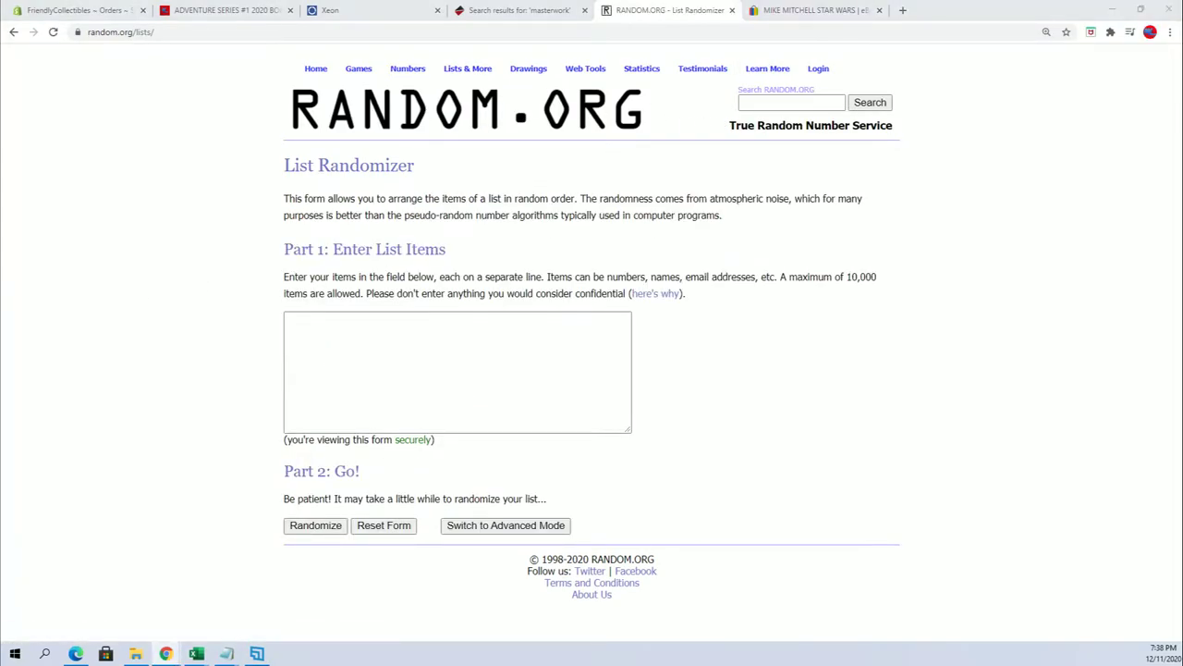
{"action": "key", "text": "alt+Tab"}
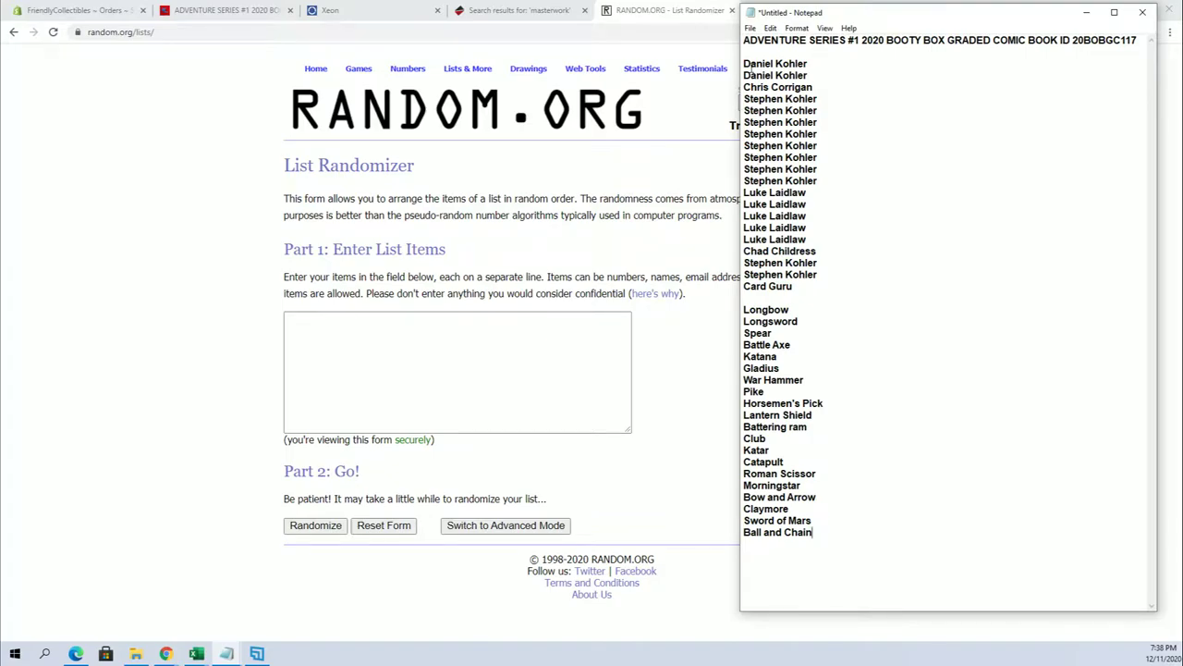
{"action": "left_click_drag", "start_coordinate": [744, 63], "coordinate": [833, 287]}
{"action": "right_click", "coordinate": [776, 179]}
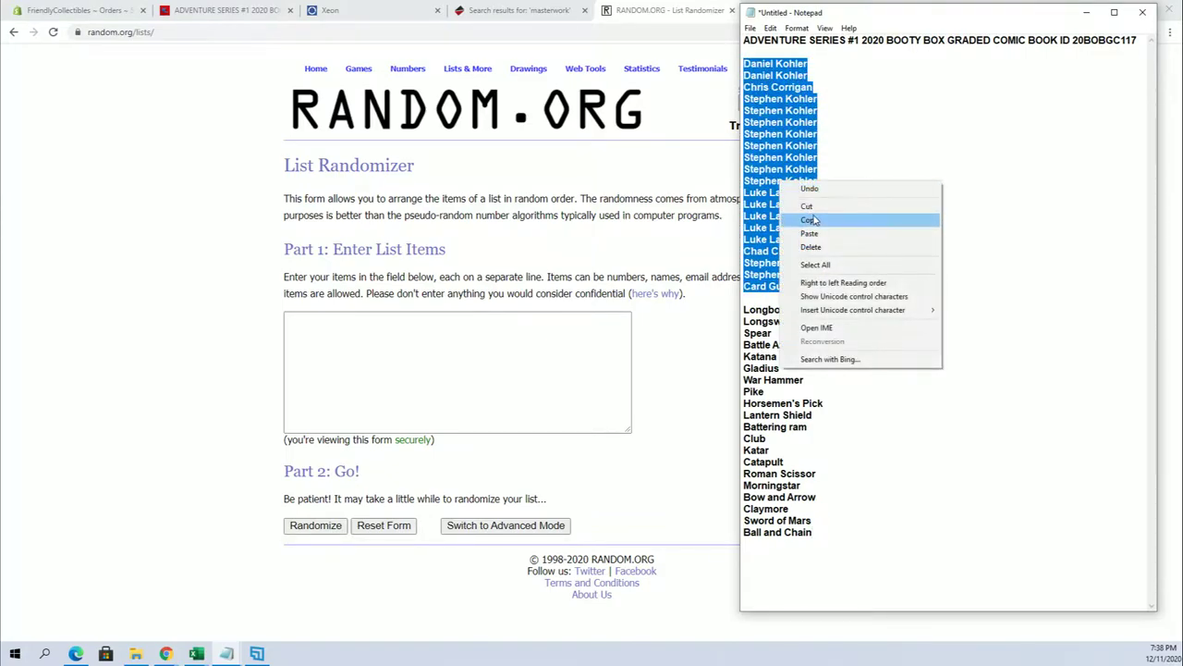
{"action": "left_click", "coordinate": [816, 220]}
{"action": "left_click", "coordinate": [312, 341]}
{"action": "right_click", "coordinate": [313, 341]}
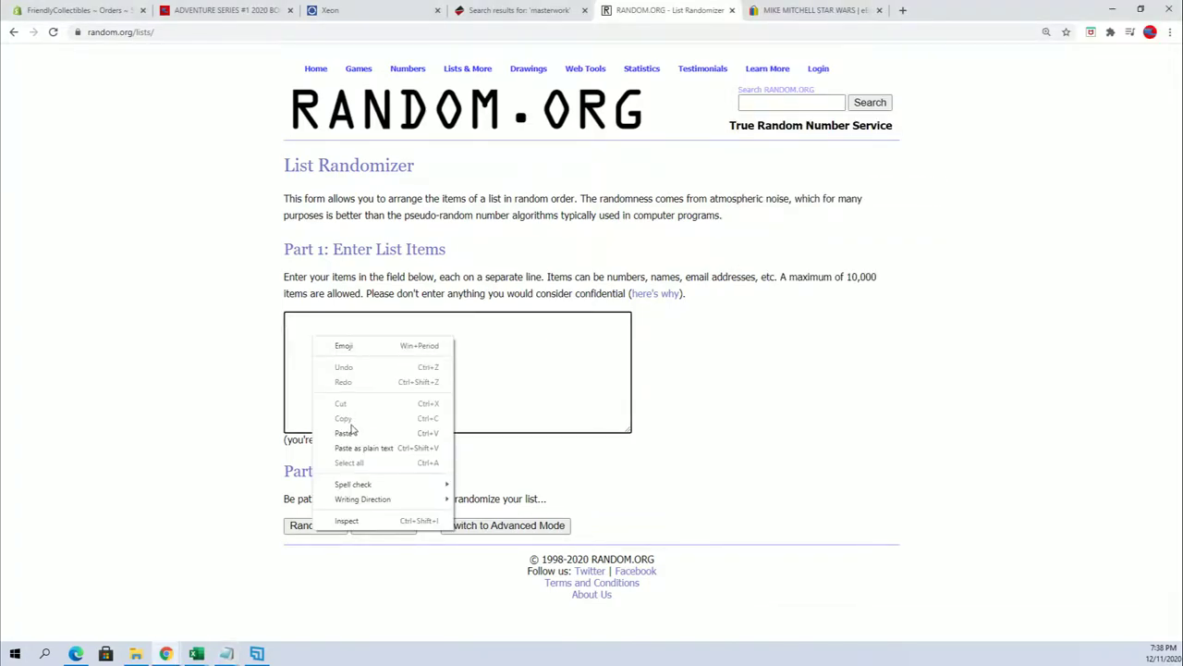
{"action": "left_click", "coordinate": [343, 430]}
{"action": "left_click", "coordinate": [310, 525]}
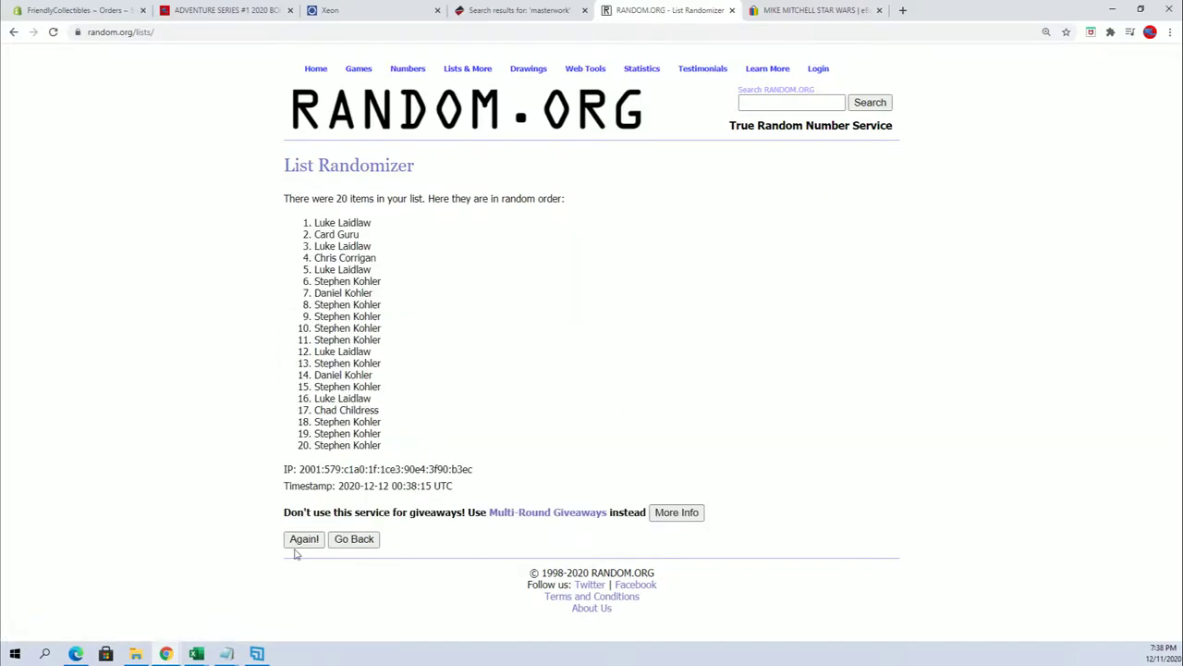
Step: Reshuffle the owner names to 7 randomizations and copy the final shuffled order
{"action": "left_click", "coordinate": [297, 541]}
{"action": "left_click", "coordinate": [297, 567]}
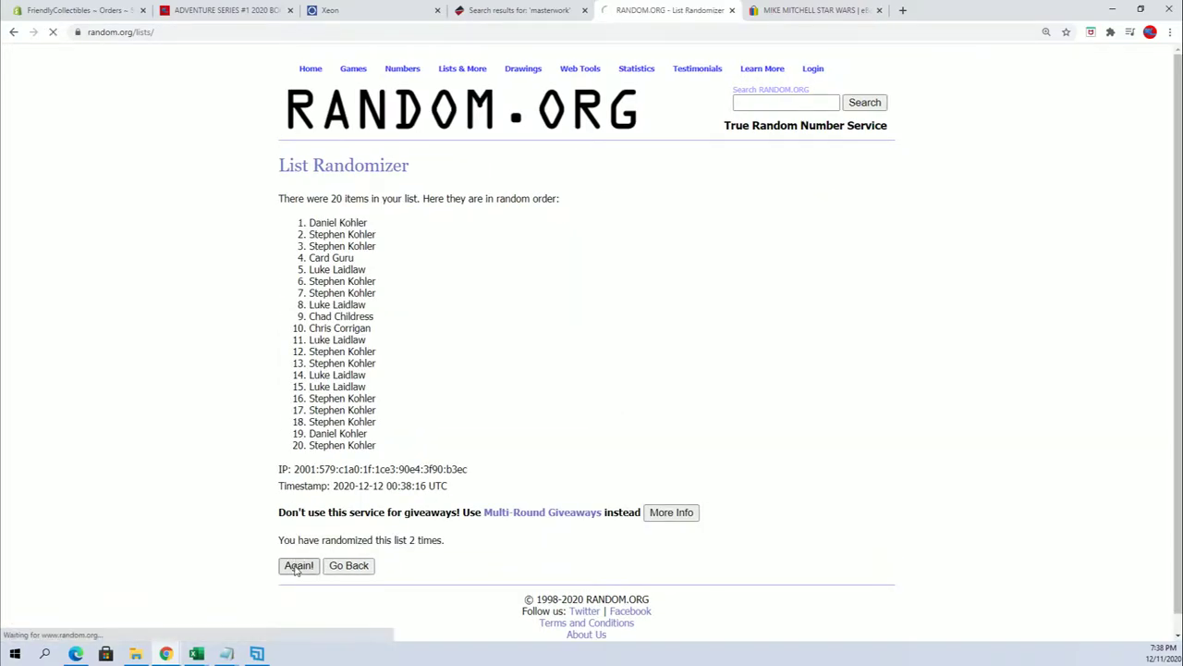
{"action": "left_click", "coordinate": [297, 567]}
{"action": "left_click", "coordinate": [296, 566]}
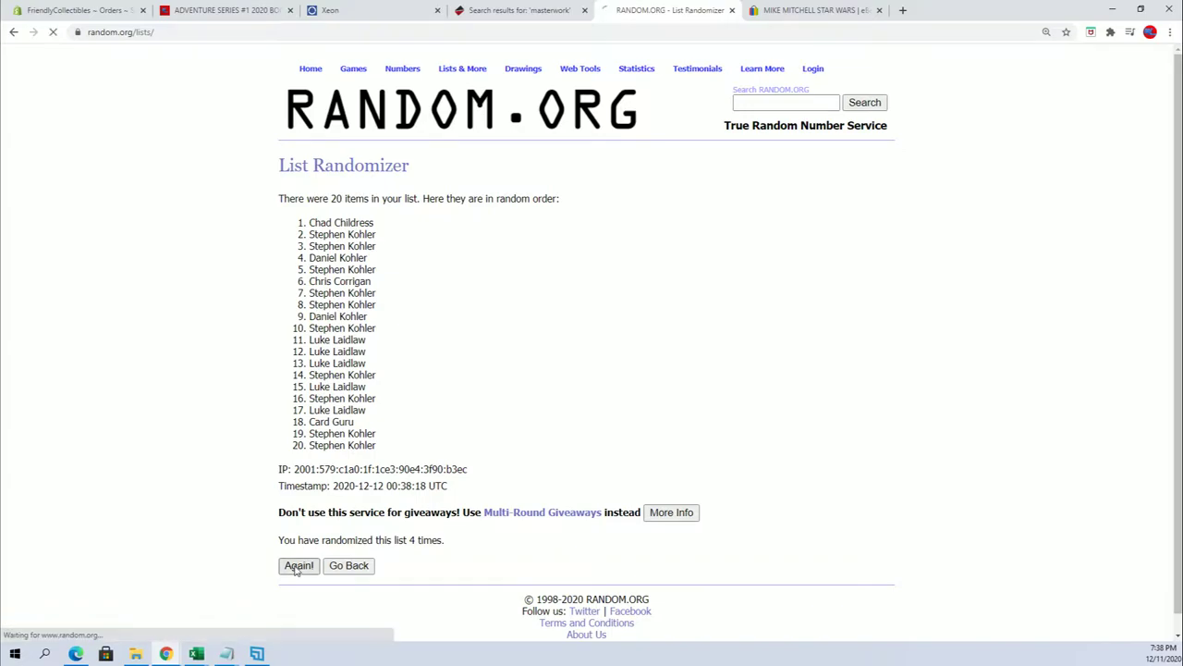
{"action": "left_click", "coordinate": [296, 566]}
{"action": "left_click", "coordinate": [297, 568]}
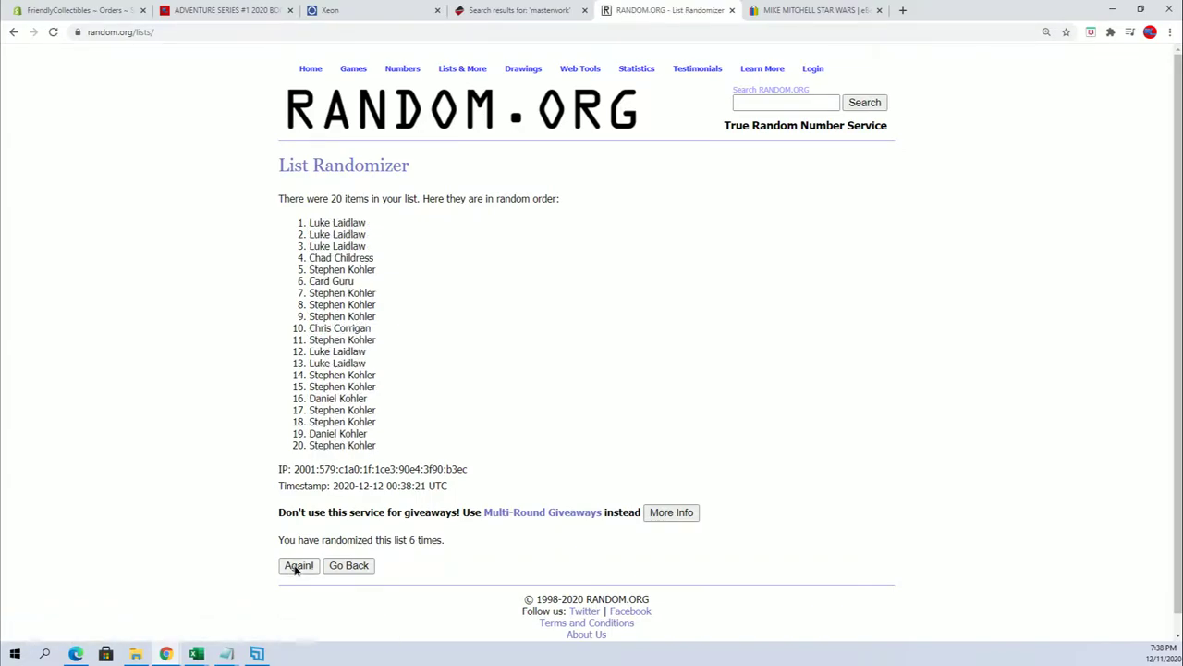
{"action": "mouse_move", "coordinate": [312, 223]}
{"action": "left_mouse_down"}
{"action": "mouse_move", "coordinate": [385, 401]}
{"action": "mouse_move", "coordinate": [385, 446]}
{"action": "left_mouse_up"}
{"action": "right_click", "coordinate": [381, 313]}
{"action": "left_click", "coordinate": [402, 319]}
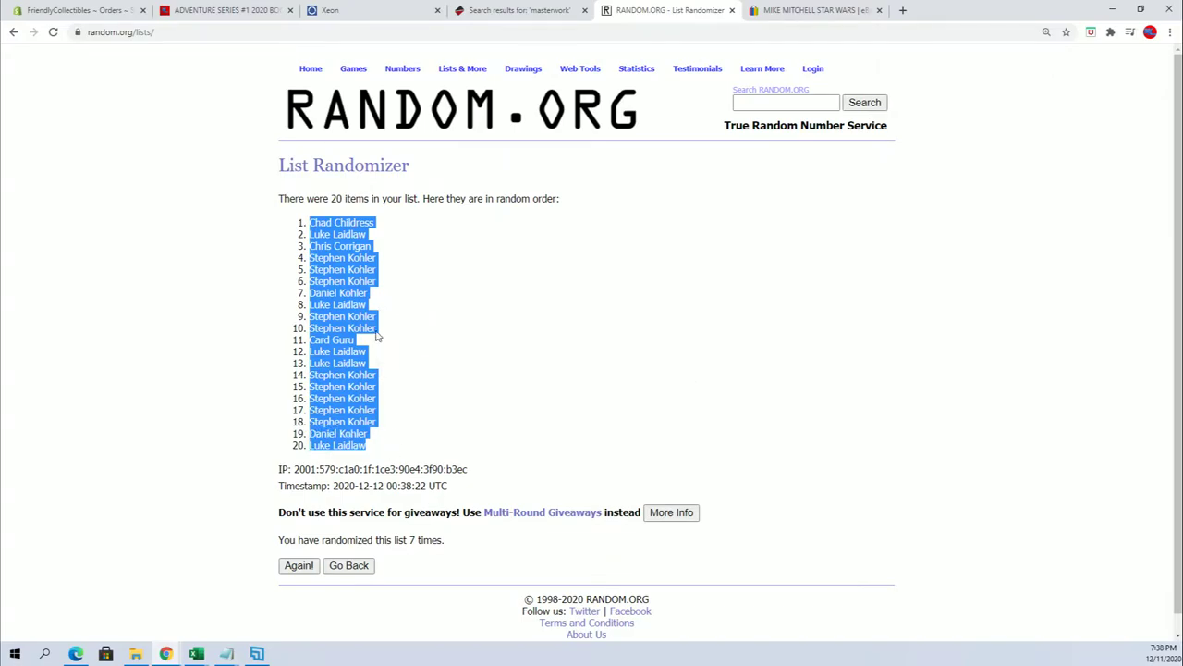
{"action": "key", "text": "alt+Tab"}
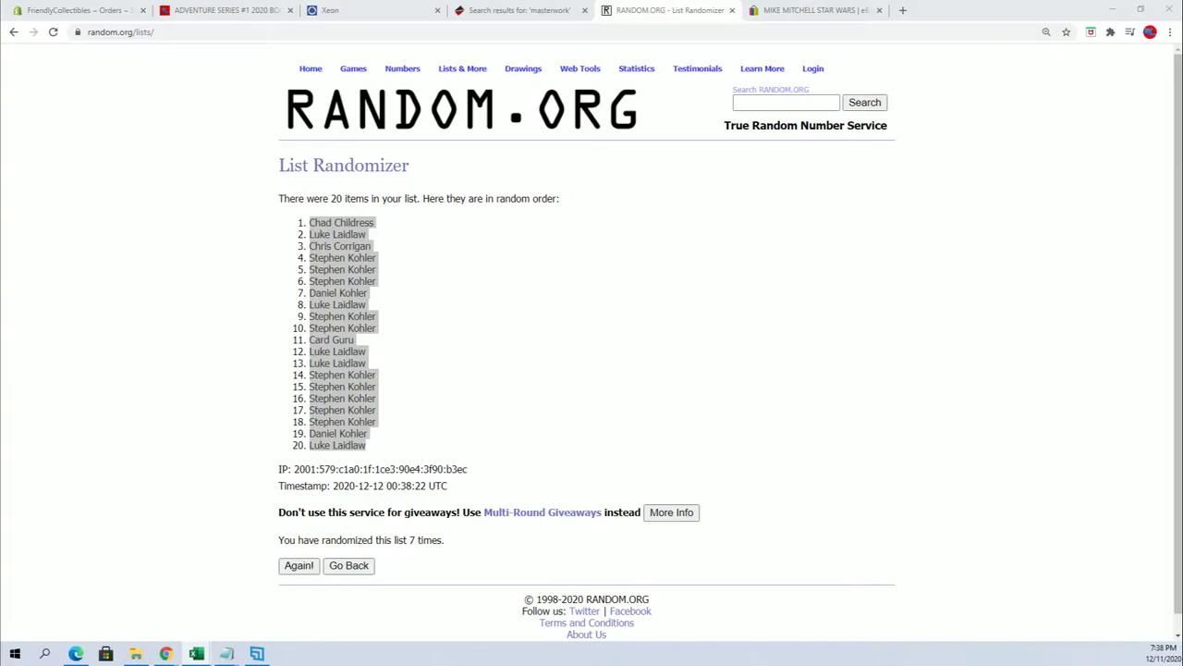
Step: In a new maximized workbook, widen column A and enter the OWNERS heading in A1
{"action": "left_click", "coordinate": [196, 654]}
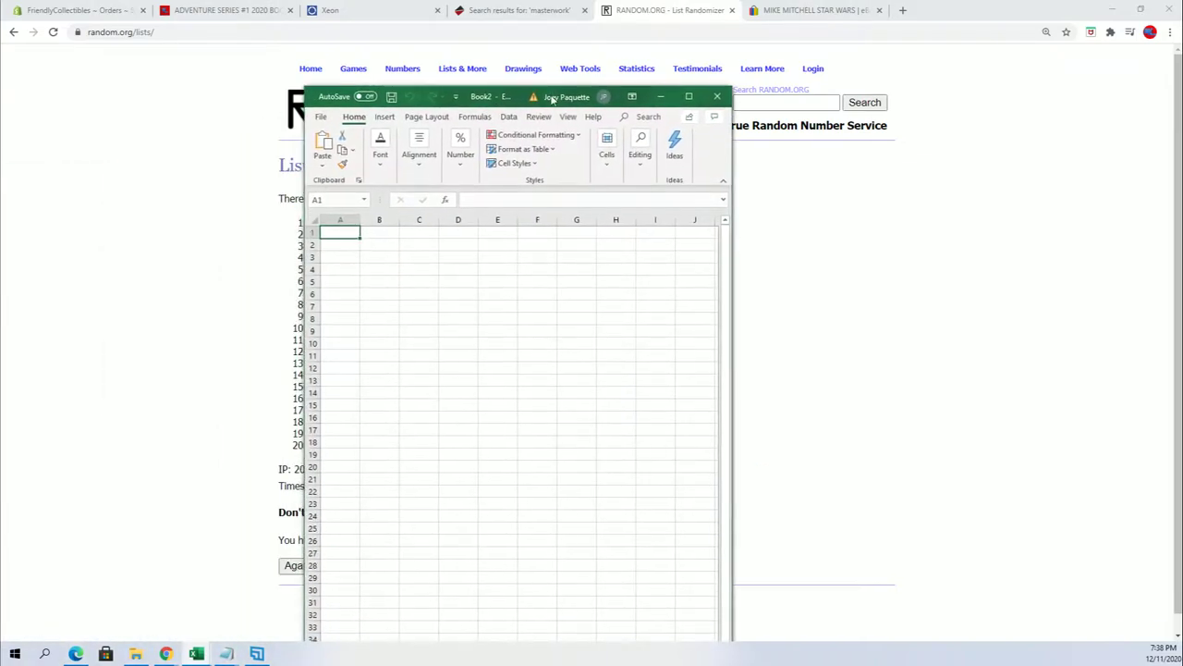
{"action": "left_click", "coordinate": [692, 95]}
{"action": "left_click_drag", "start_coordinate": [55, 134], "coordinate": [108, 135]}
{"action": "left_click", "coordinate": [77, 146]}
{"action": "type", "text": "OWNMER"}
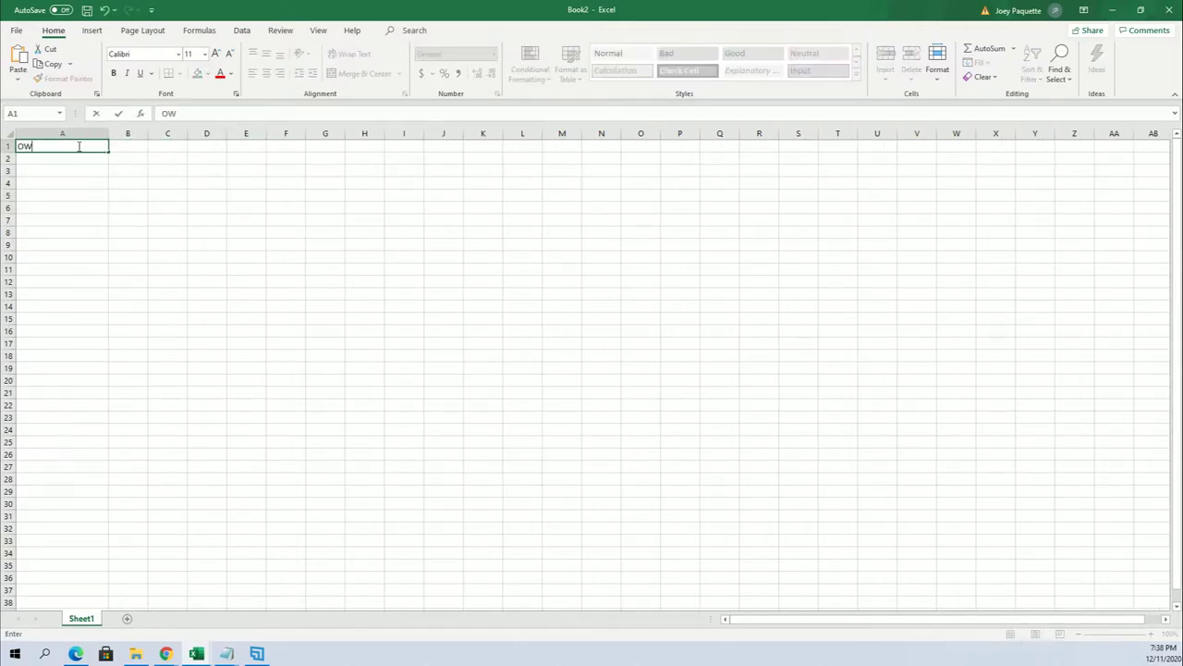
{"action": "left_click", "coordinate": [120, 207]}
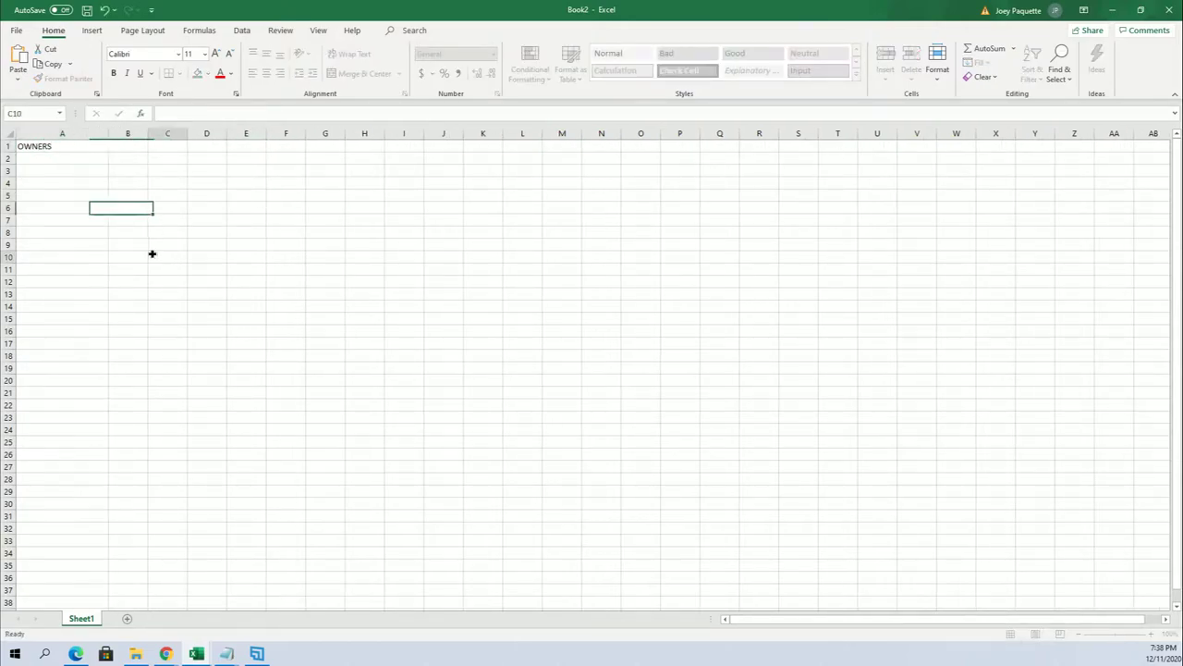
Step: Paste the shuffled owner names into A2 as plain text via Paste Special
{"action": "left_click", "coordinate": [37, 157]}
{"action": "right_click", "coordinate": [39, 158]}
{"action": "left_click", "coordinate": [69, 238]}
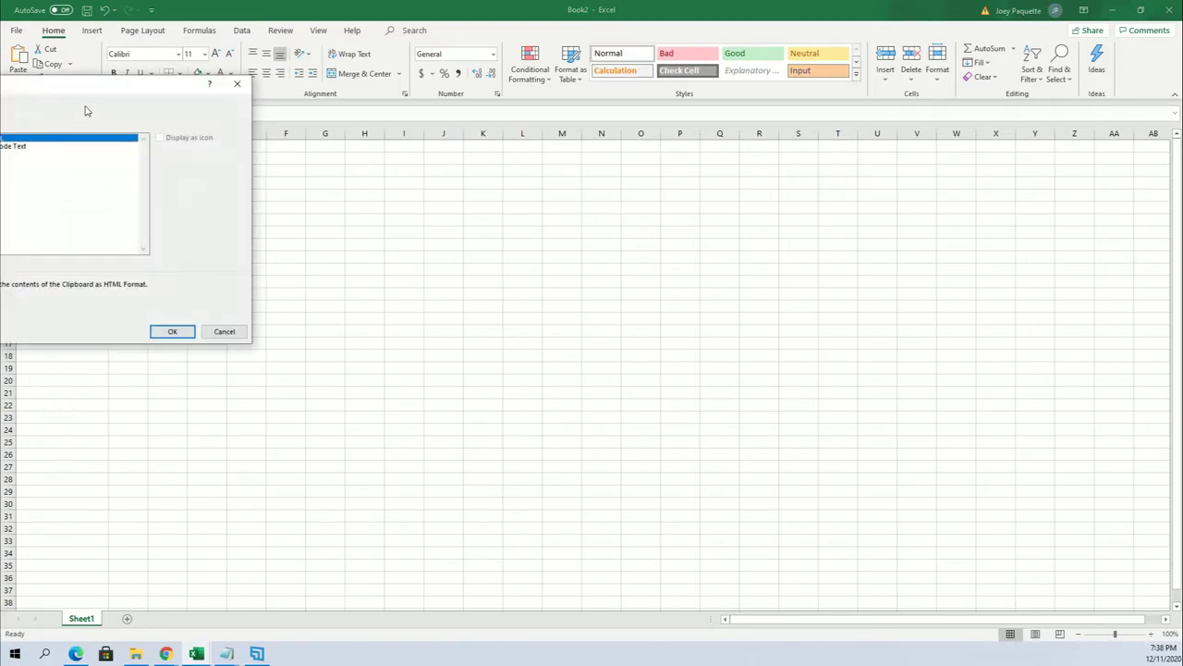
{"action": "left_click_drag", "start_coordinate": [103, 94], "coordinate": [157, 95]}
{"action": "left_click", "coordinate": [82, 155]}
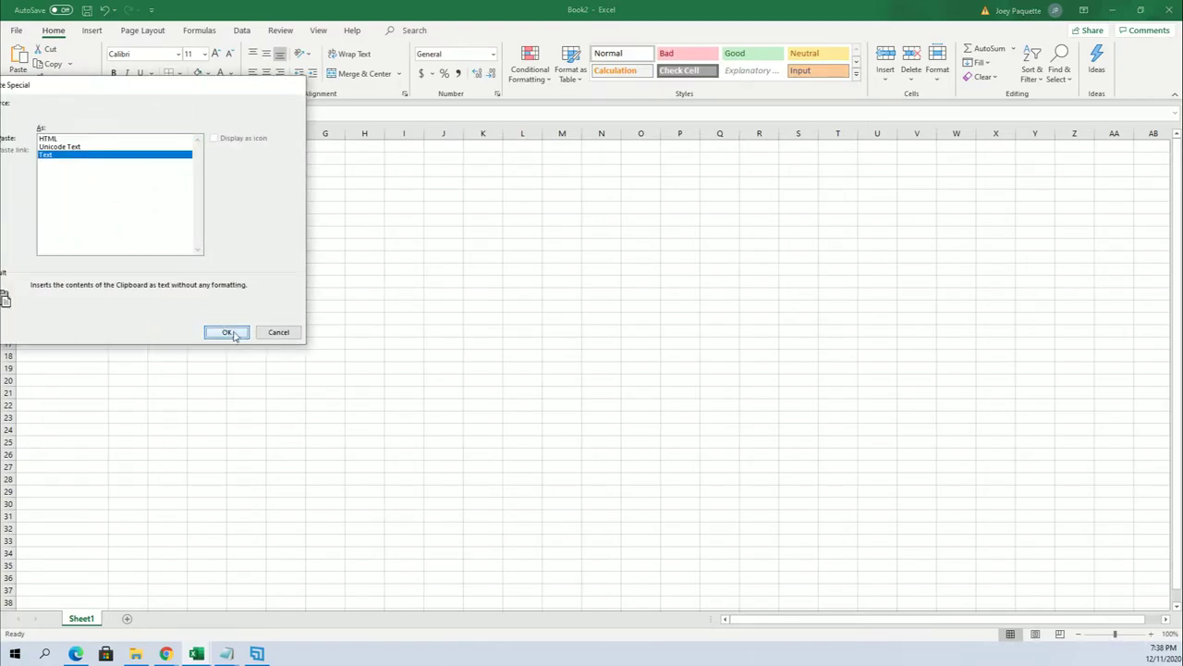
{"action": "left_click", "coordinate": [227, 332]}
Step: Widen column B, enter the WEAPONS heading in B1, and select B2
{"action": "left_click_drag", "start_coordinate": [119, 134], "coordinate": [172, 137]}
{"action": "left_click", "coordinate": [129, 148]}
{"action": "type", "text": "WEA"}
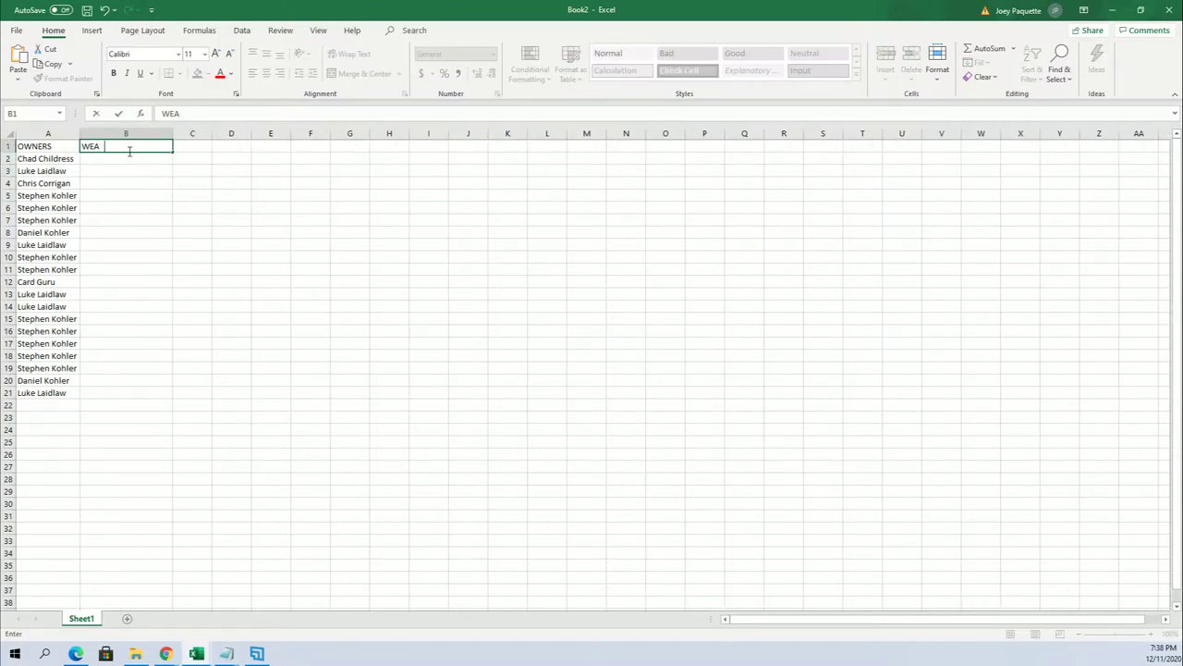
{"action": "type", "text": "POMN"}
{"action": "left_click", "coordinate": [389, 293]}
{"action": "left_click", "coordinate": [469, 330]}
{"action": "left_click", "coordinate": [114, 159]}
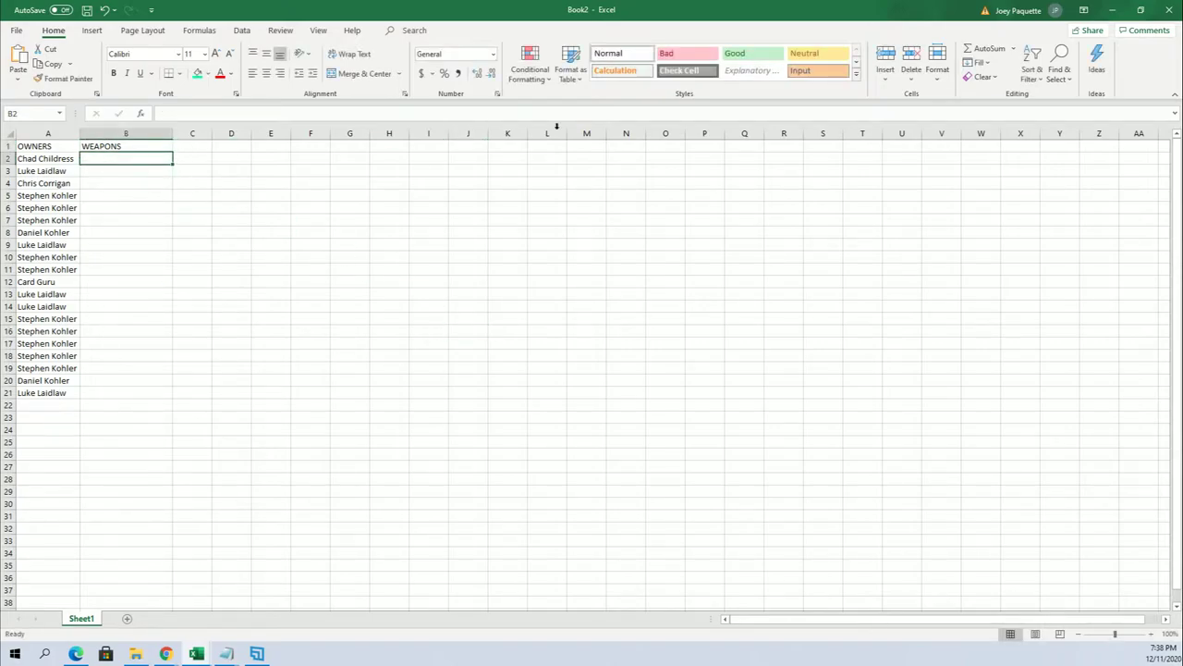
{"action": "left_click", "coordinate": [1112, 10]}
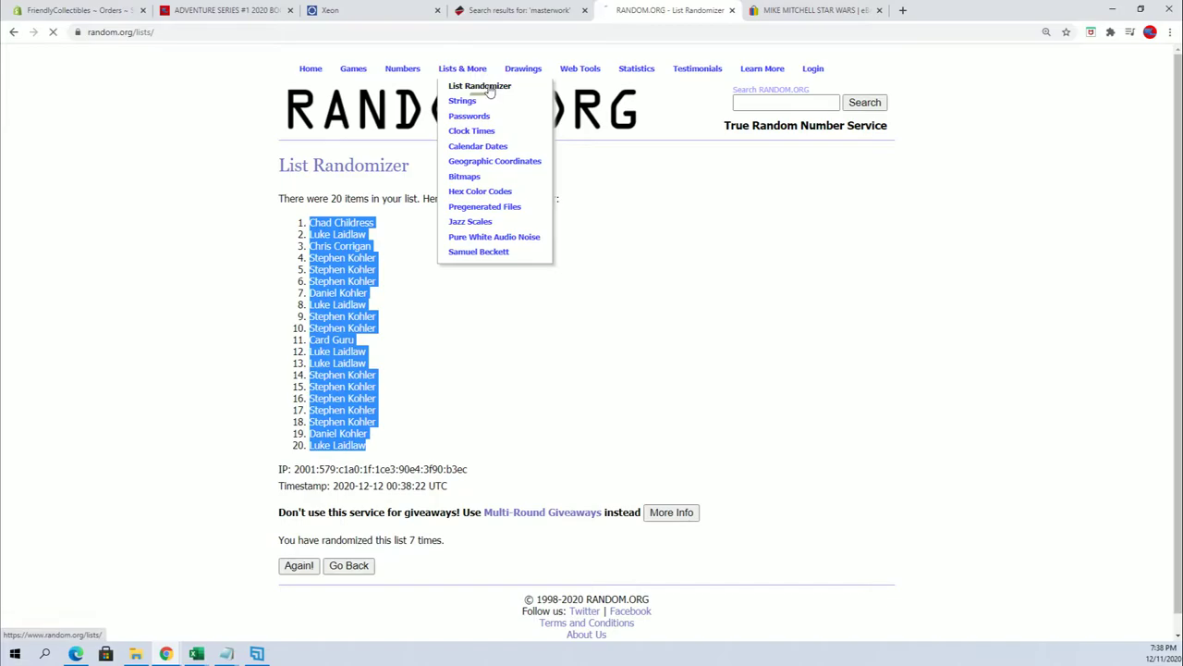
Step: Paste the weapon list, Longbow to Ball and Chain, into a fresh List Randomizer and randomize it
{"action": "left_click", "coordinate": [477, 84]}
{"action": "key", "text": "alt+Tab"}
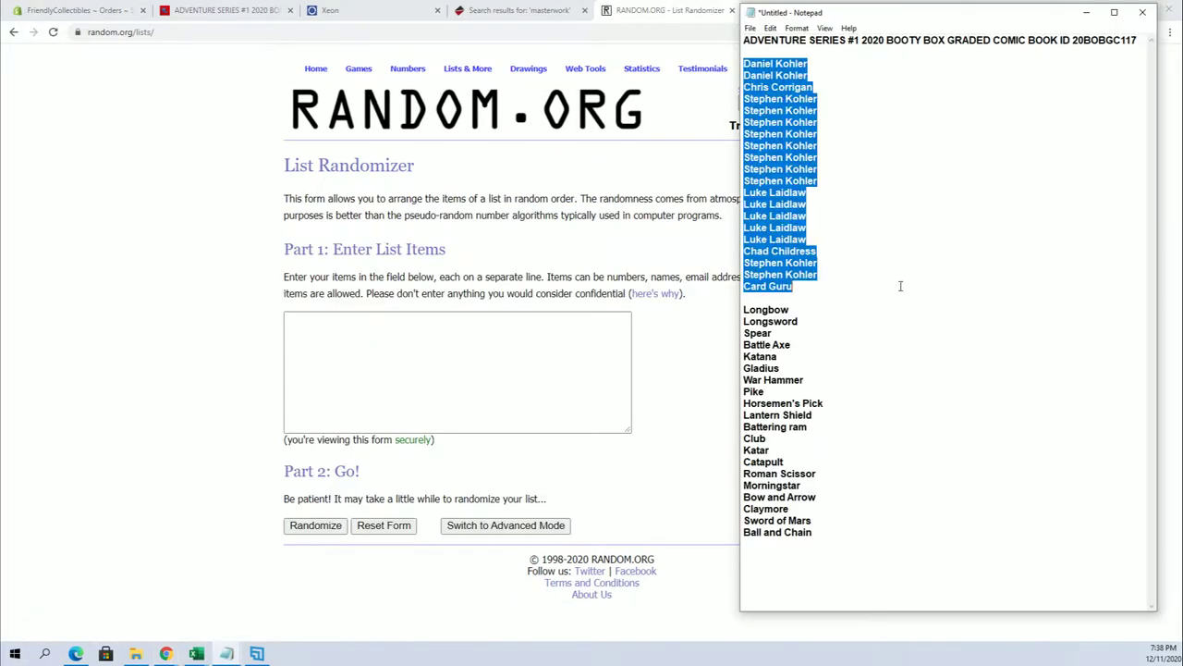
{"action": "left_click_drag", "start_coordinate": [743, 309], "coordinate": [813, 534]}
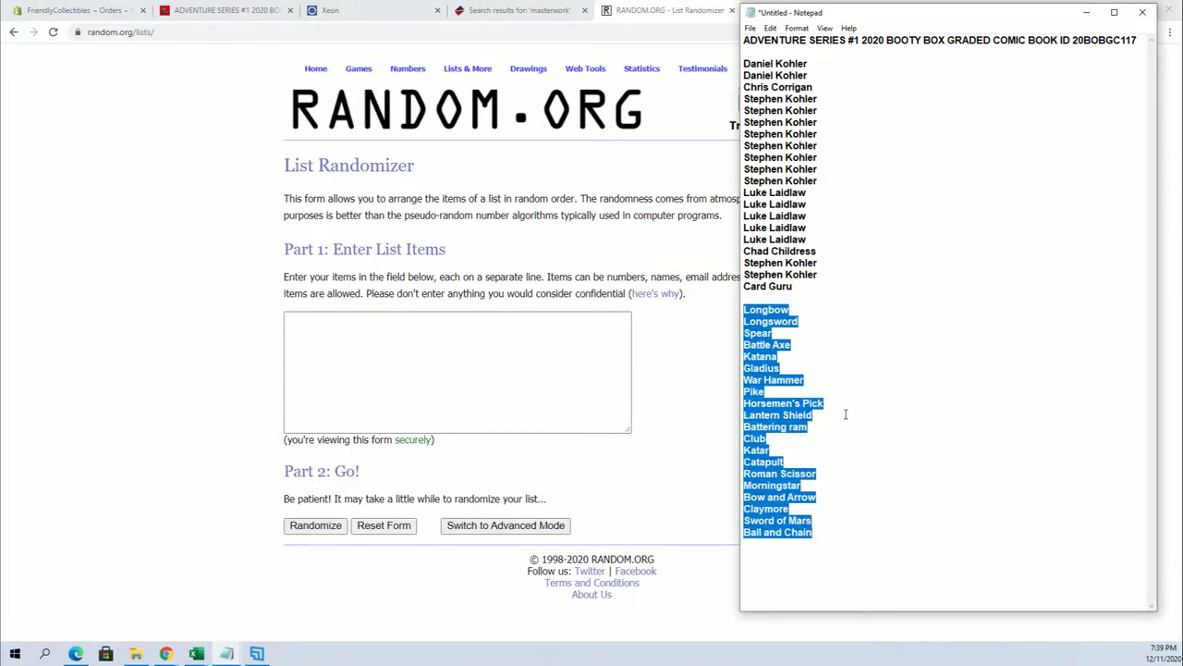
{"action": "right_click", "coordinate": [825, 335]}
{"action": "left_click", "coordinate": [862, 373]}
{"action": "left_click", "coordinate": [339, 343]}
{"action": "right_click", "coordinate": [336, 331]}
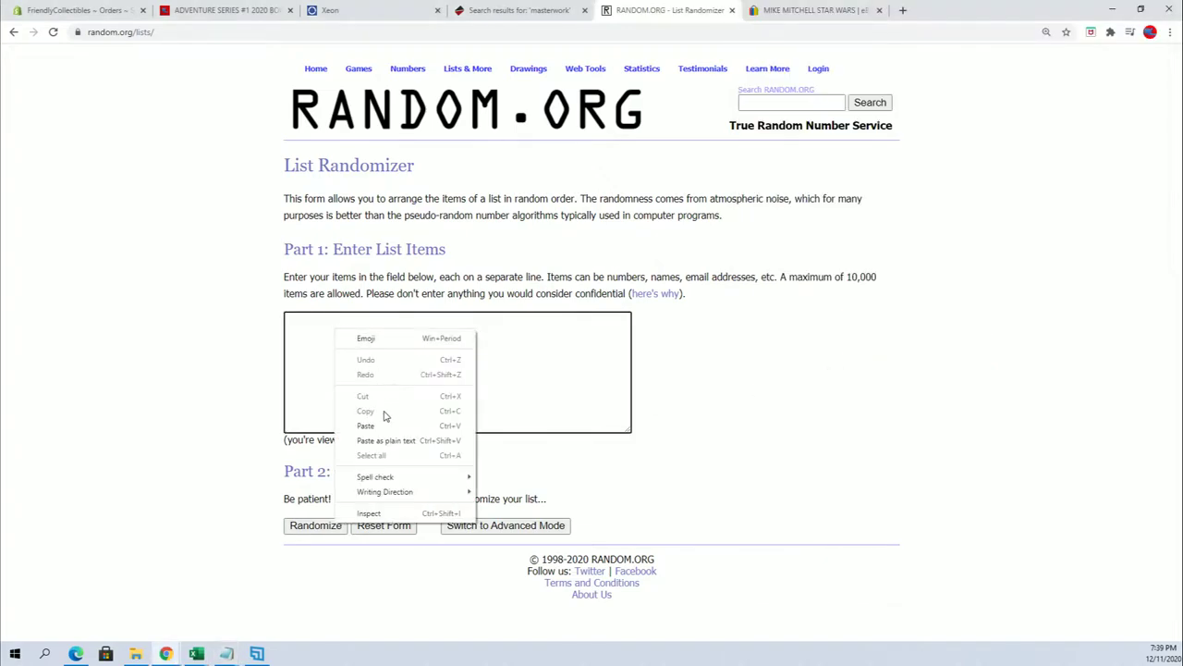
{"action": "left_click", "coordinate": [385, 416]}
{"action": "left_click", "coordinate": [314, 524]}
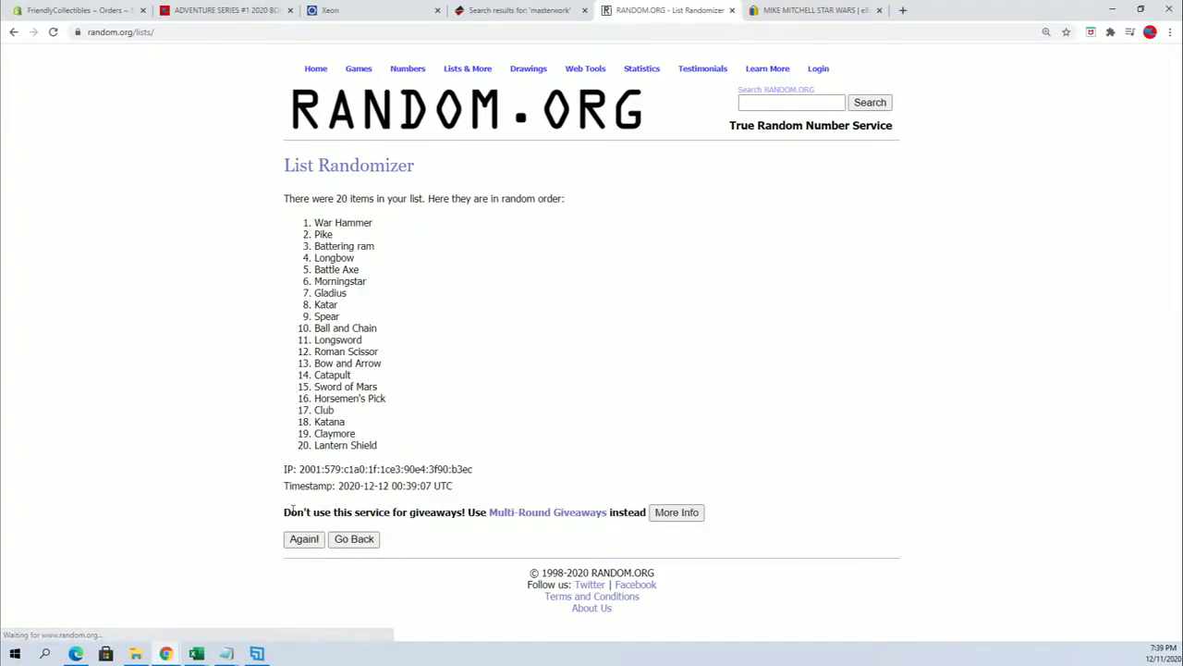
Step: Reshuffle the weapons to 7 randomizations, copy the result, and return to Excel cell B2
{"action": "left_click", "coordinate": [299, 539]}
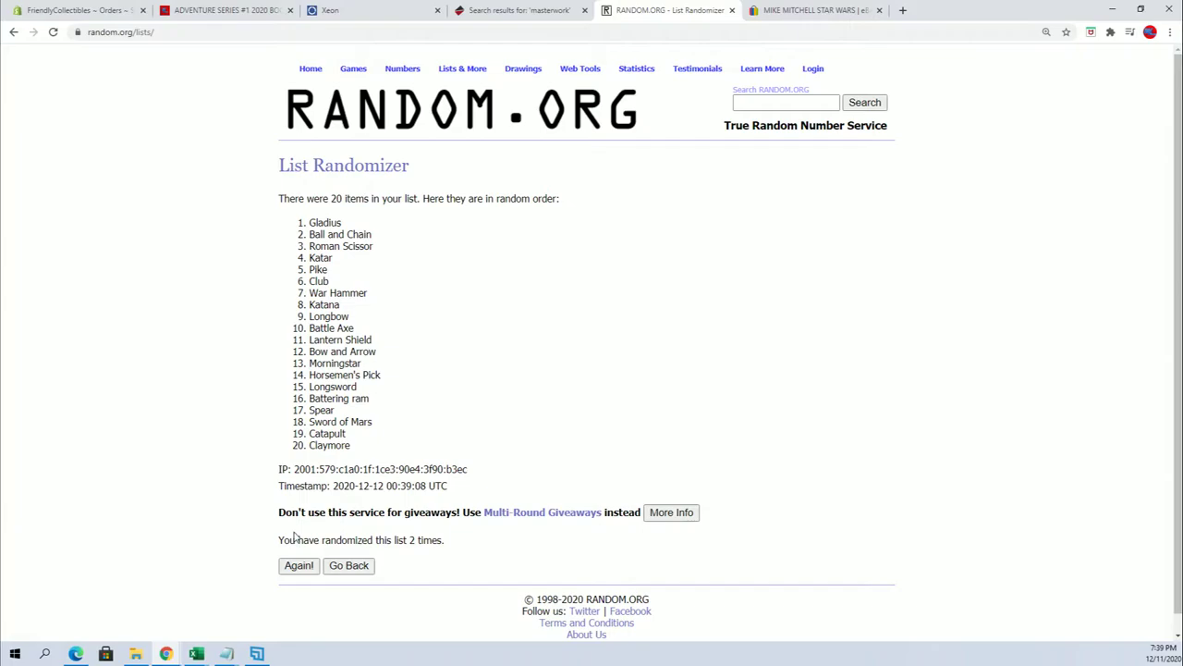
{"action": "left_click", "coordinate": [283, 568]}
{"action": "left_click", "coordinate": [290, 571]}
{"action": "left_click", "coordinate": [290, 571]}
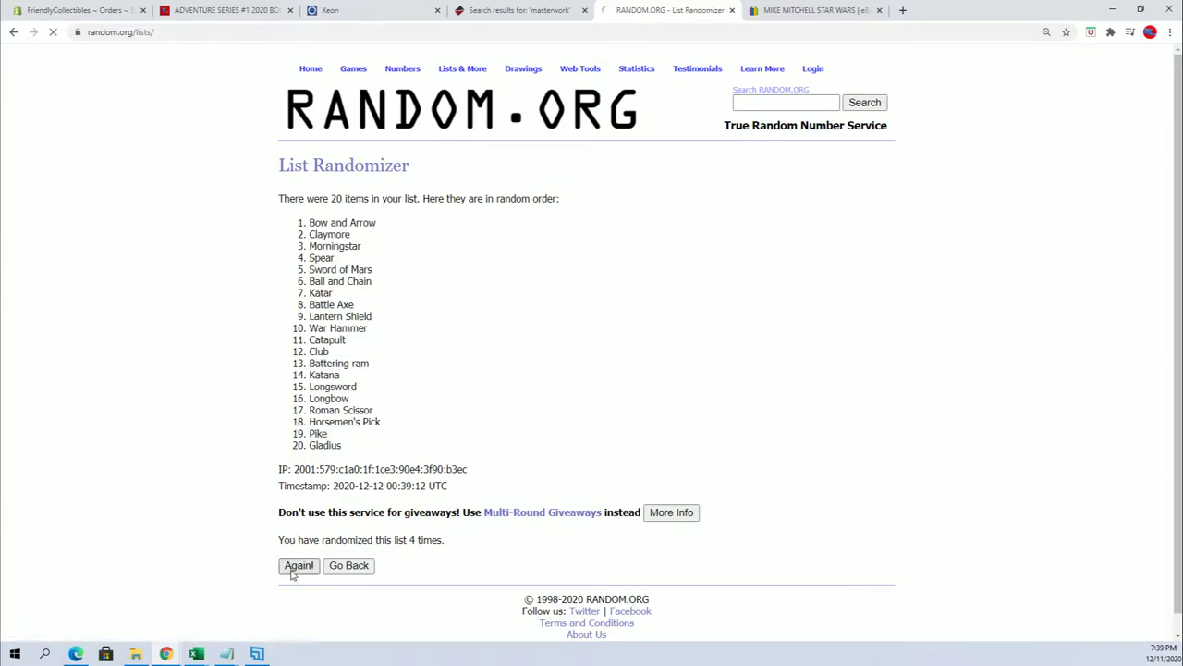
{"action": "left_click", "coordinate": [291, 572]}
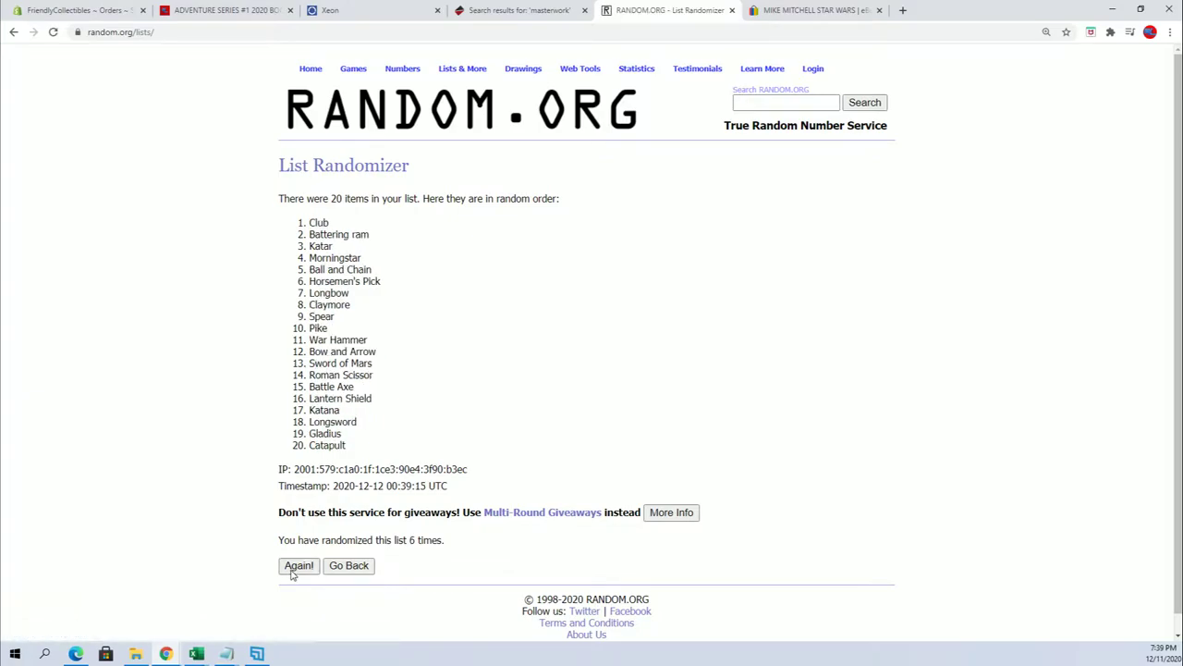
{"action": "left_click", "coordinate": [292, 572]}
{"action": "mouse_move", "coordinate": [311, 222]}
{"action": "left_mouse_down"}
{"action": "mouse_move", "coordinate": [397, 380]}
{"action": "mouse_move", "coordinate": [403, 447]}
{"action": "left_mouse_up"}
{"action": "right_click", "coordinate": [372, 289]}
{"action": "left_click", "coordinate": [374, 292]}
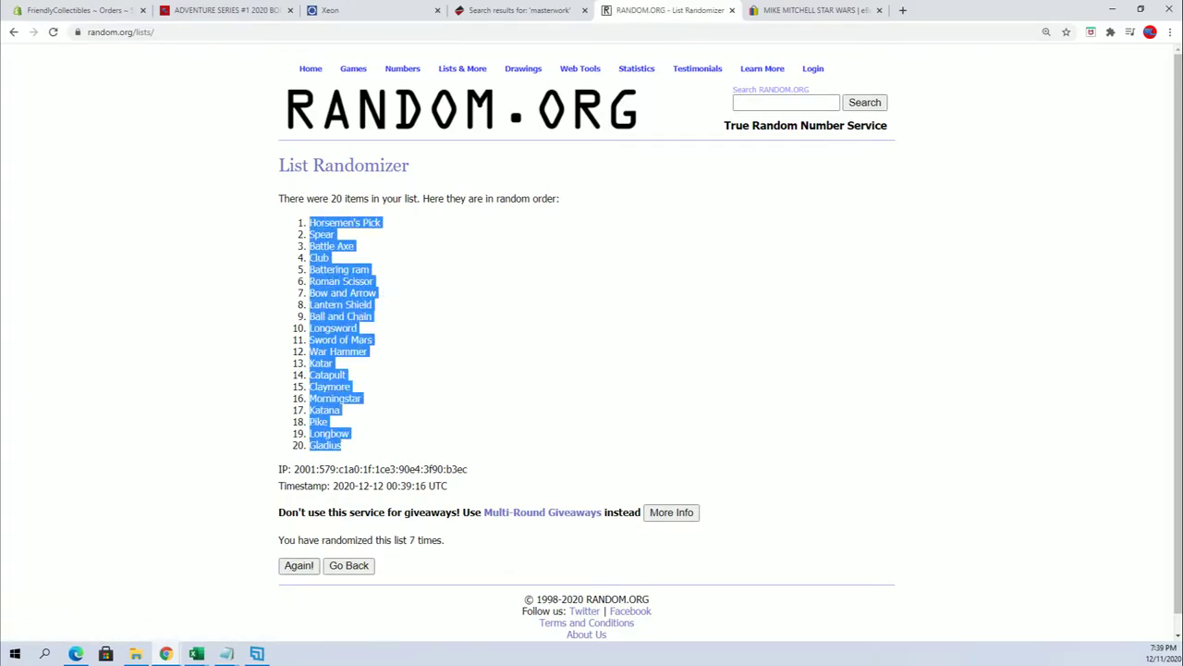
{"action": "key", "text": "alt+Tab"}
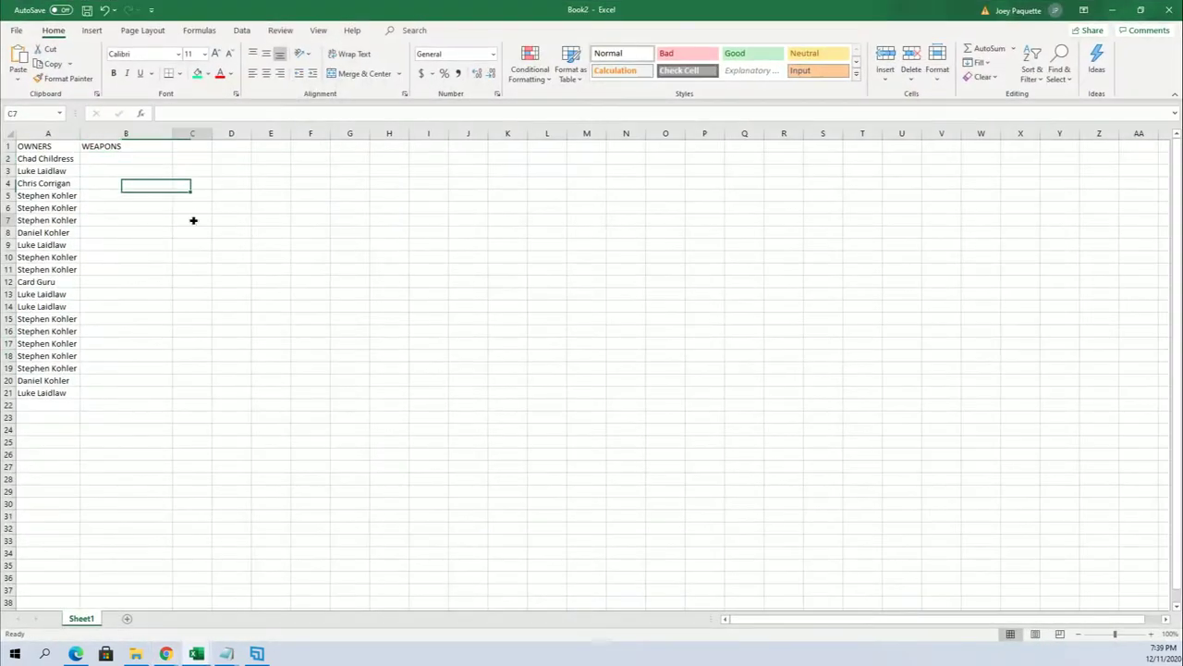
{"action": "left_click", "coordinate": [121, 159]}
Step: Paste the shuffled weapons into B2 as plain text via Paste Special
{"action": "right_click", "coordinate": [127, 159]}
{"action": "left_click", "coordinate": [177, 227]}
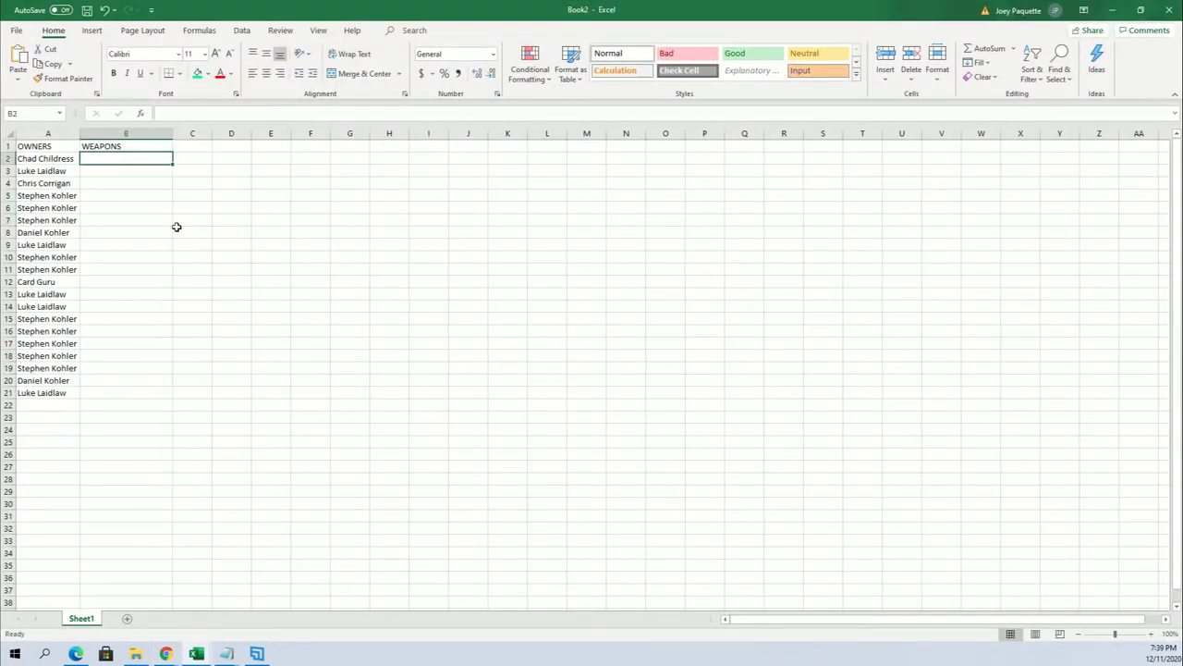
{"action": "left_click", "coordinate": [118, 171]}
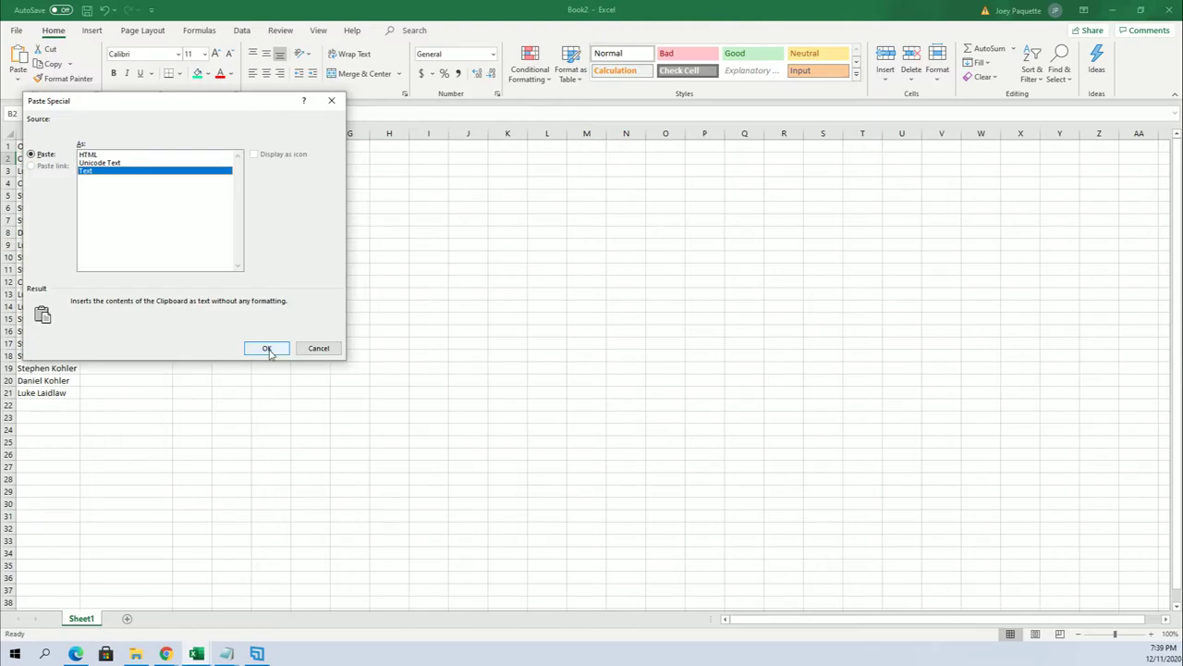
{"action": "left_click", "coordinate": [267, 349]}
Step: Make columns A and B bold with All Borders on every cell
{"action": "left_click", "coordinate": [308, 250]}
{"action": "left_click_drag", "start_coordinate": [48, 134], "coordinate": [108, 96]}
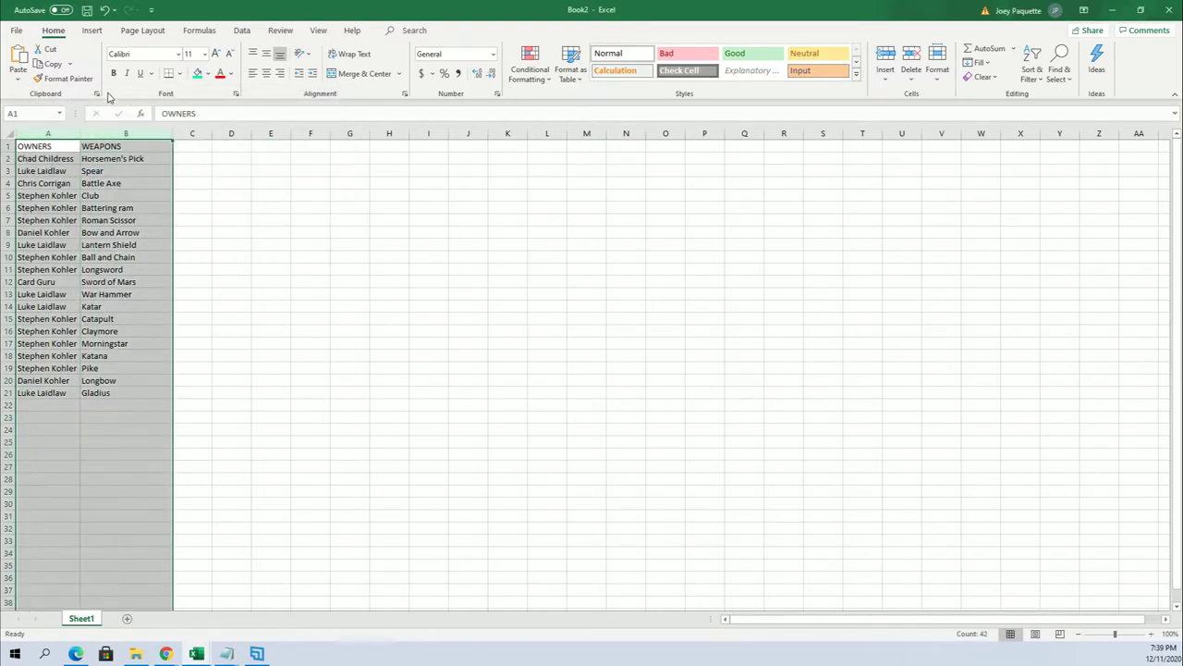
{"action": "left_click", "coordinate": [114, 73]}
{"action": "left_click", "coordinate": [178, 73]}
{"action": "left_click", "coordinate": [213, 193]}
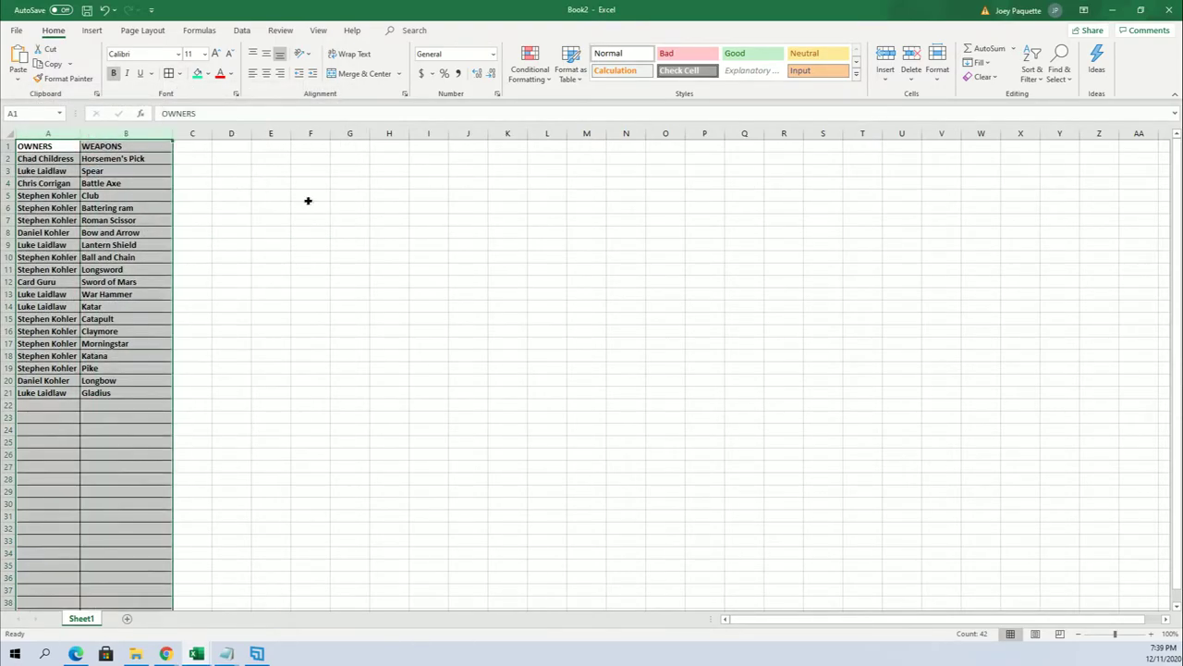
{"action": "left_click", "coordinate": [308, 200]}
Step: Narrow column B to fit the weapon names
{"action": "left_click", "coordinate": [69, 159]}
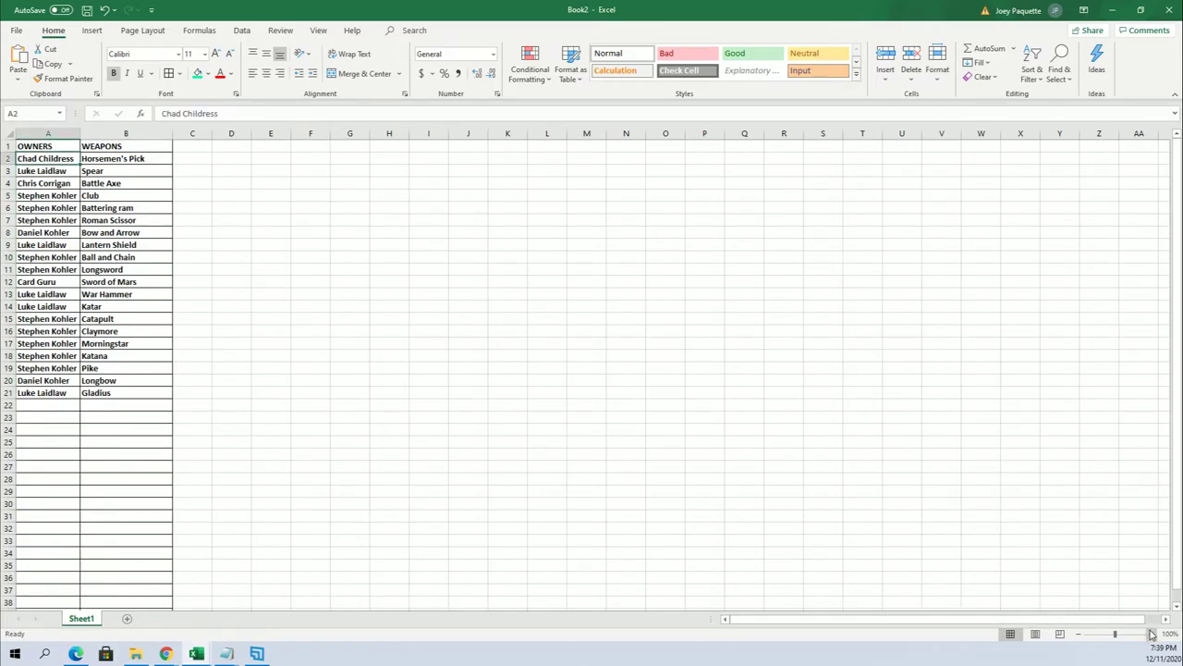
{"action": "scroll", "coordinate": [990, 570], "scroll_direction": "up", "scroll_amount": 5, "text": "ctrl"}
{"action": "left_click", "coordinate": [453, 368]}
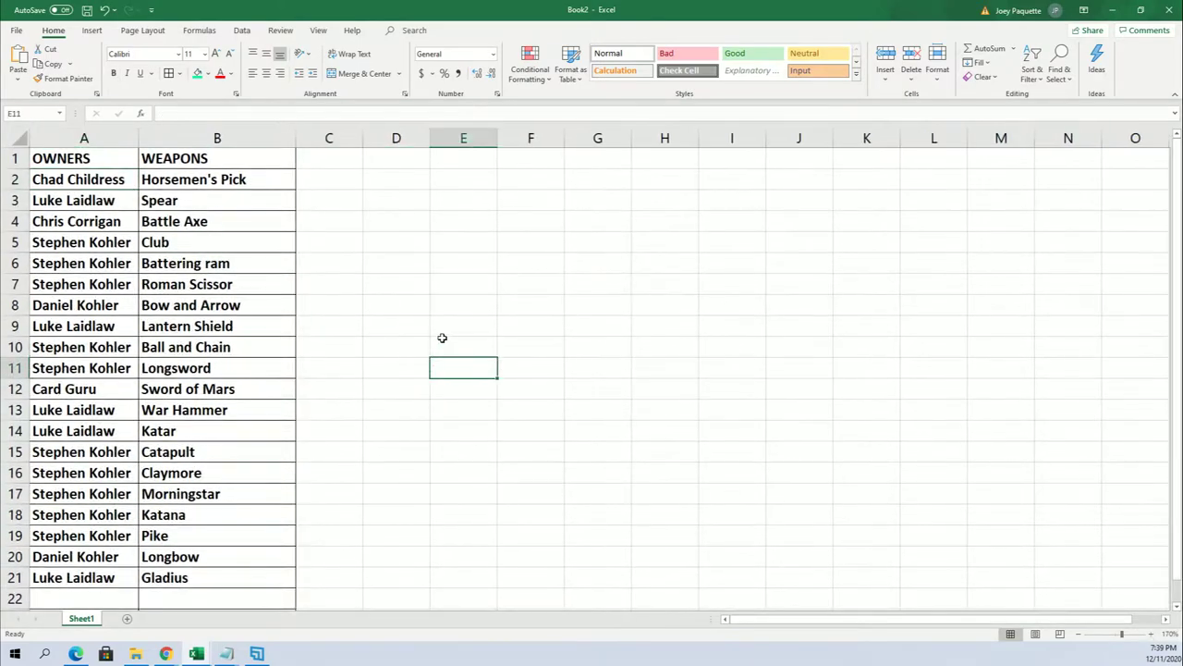
{"action": "left_click_drag", "start_coordinate": [297, 135], "coordinate": [255, 135]}
{"action": "left_click", "coordinate": [343, 204]}
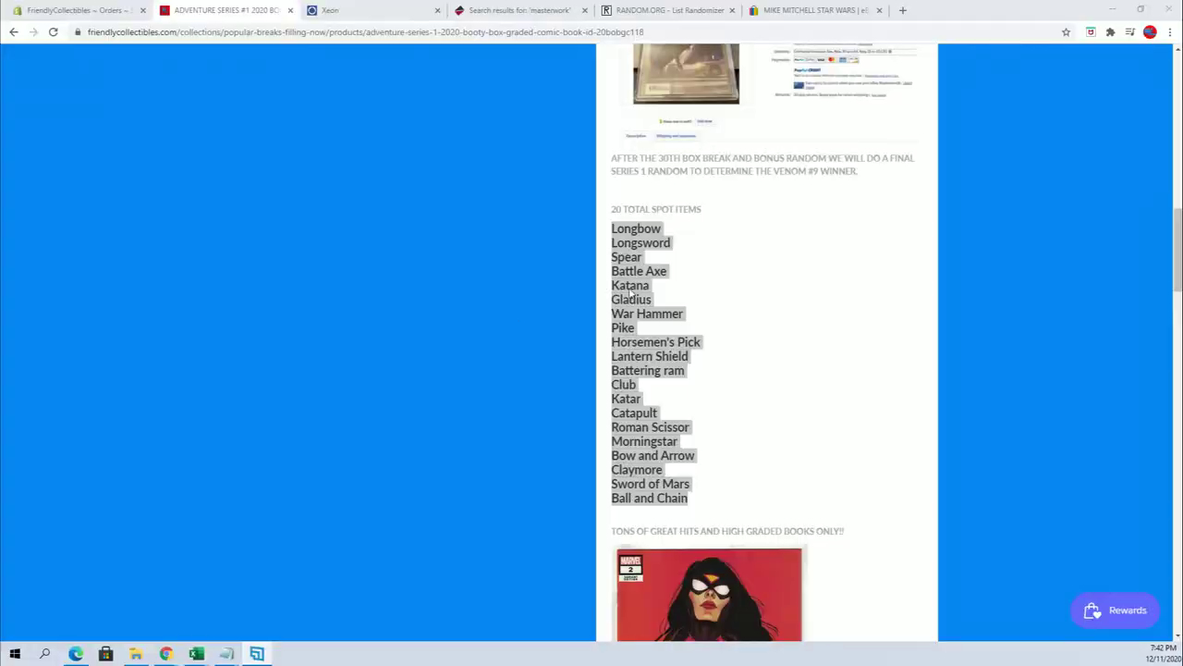
Step: Zoom the FriendlyCollectibles page to 150% and scroll to the Spider-Woman #2 CGC 9.8 listing
{"action": "scroll", "coordinate": [811, 231], "scroll_direction": "down", "scroll_amount": 5}
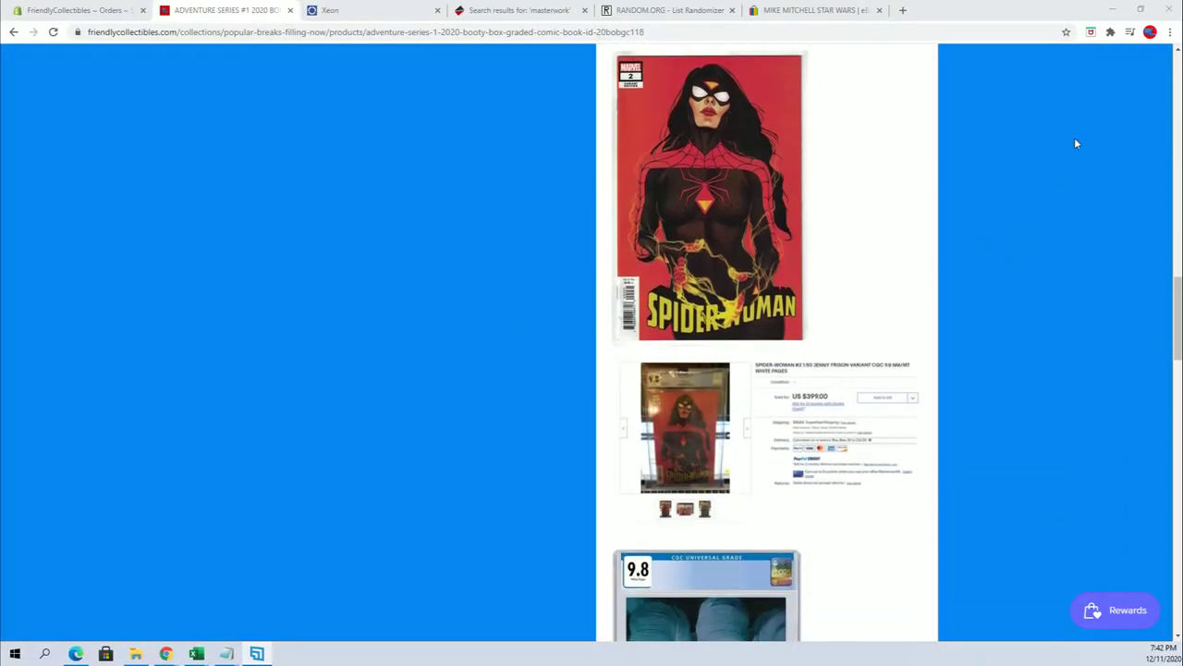
{"action": "left_click", "coordinate": [1168, 31]}
{"action": "left_click", "coordinate": [1131, 147]}
{"action": "left_click", "coordinate": [1131, 147]}
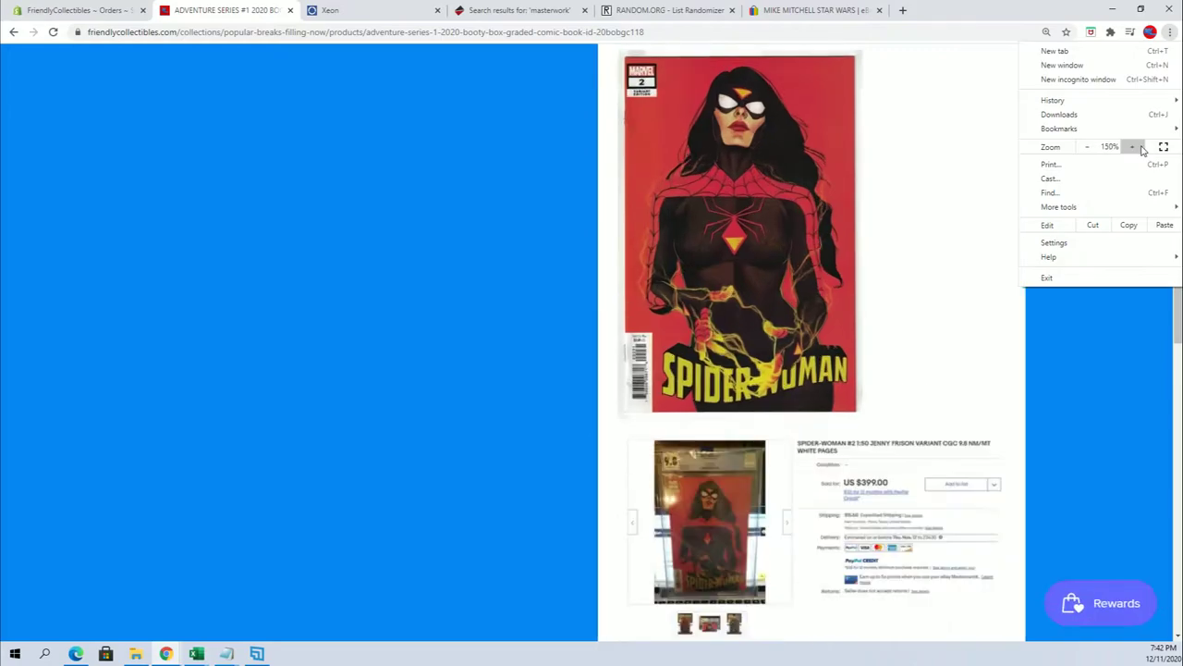
{"action": "left_click", "coordinate": [1132, 147]}
{"action": "scroll", "coordinate": [1012, 410], "scroll_direction": "down", "scroll_amount": 3}
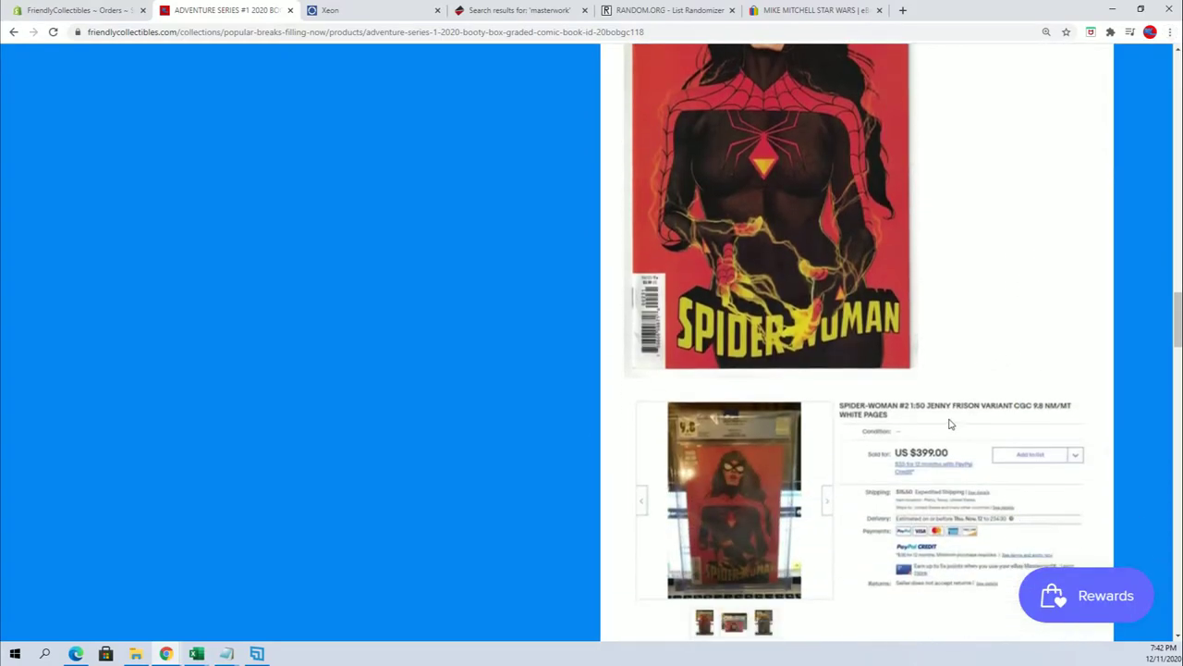
{"action": "scroll", "coordinate": [947, 422], "scroll_direction": "down", "scroll_amount": 2}
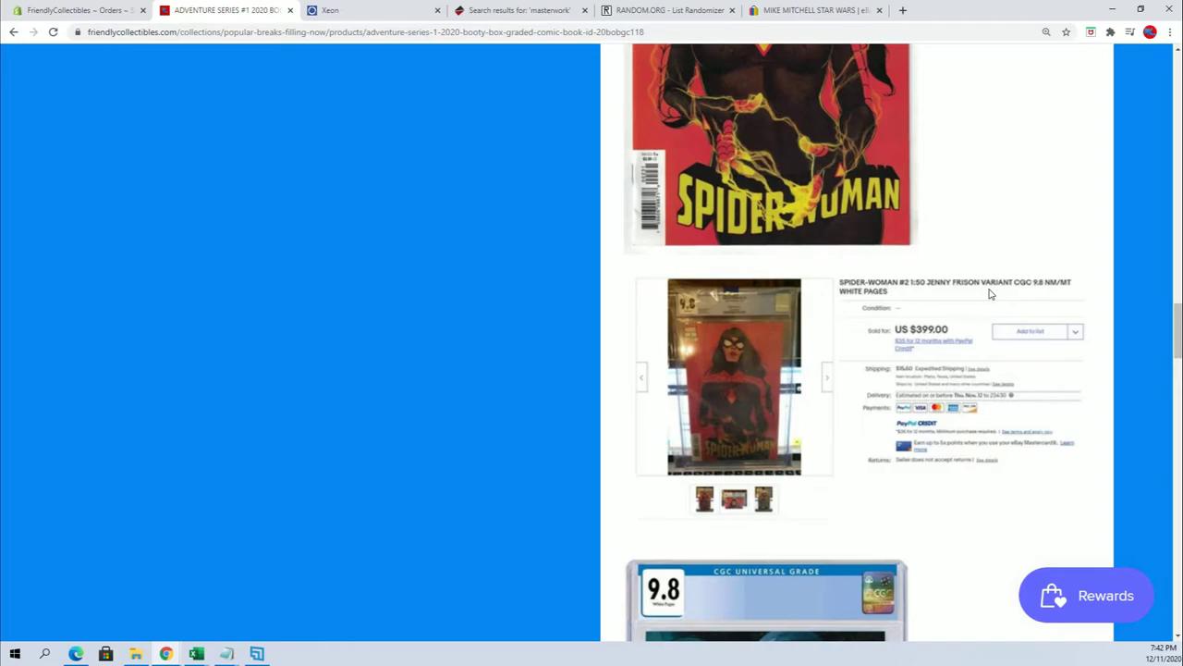
{"action": "scroll", "coordinate": [989, 294], "scroll_direction": "up", "scroll_amount": 1}
{"action": "scroll", "coordinate": [990, 294], "scroll_direction": "up", "scroll_amount": 1}
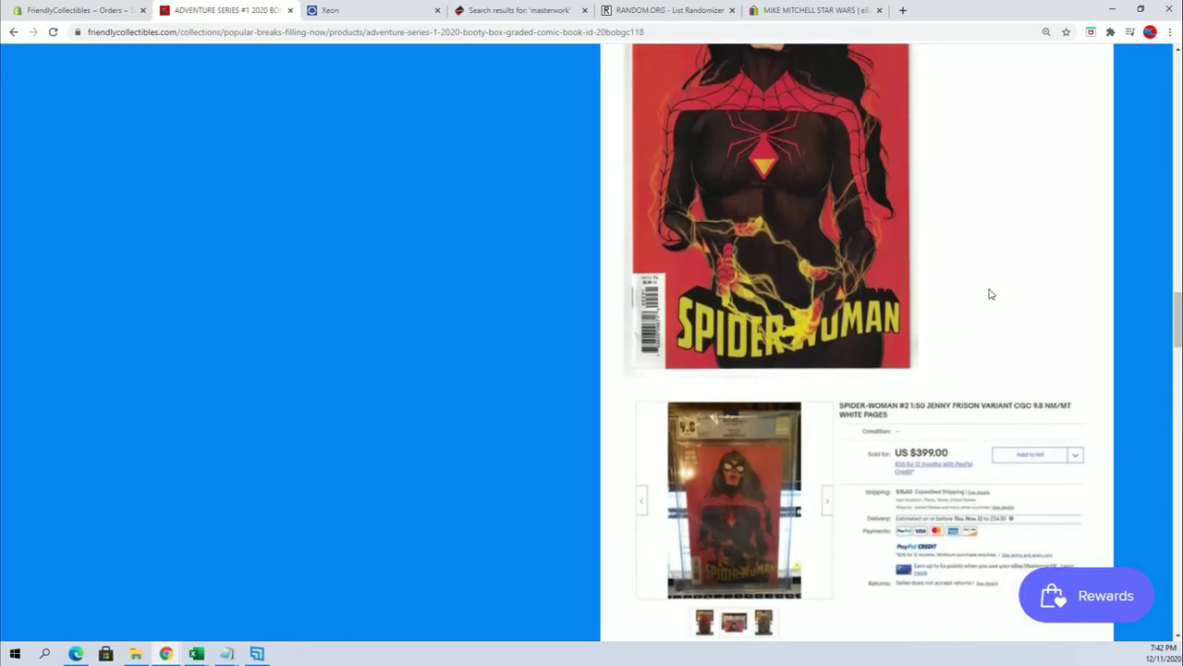
{"action": "scroll", "coordinate": [990, 294], "scroll_direction": "down", "scroll_amount": 3}
{"action": "scroll", "coordinate": [989, 294], "scroll_direction": "up", "scroll_amount": 15}
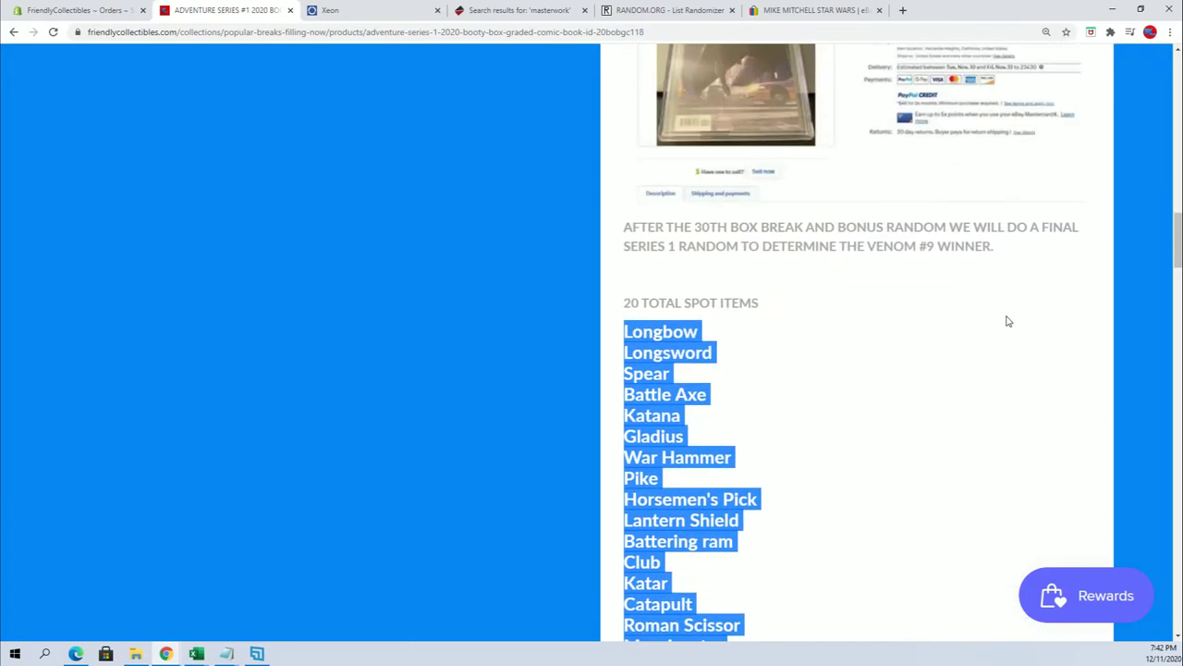
Step: Scroll through the spot items and 16-box winners list, then return to RANDOM.ORG List Randomizer
{"action": "scroll", "coordinate": [624, 260], "scroll_direction": "up", "scroll_amount": 3}
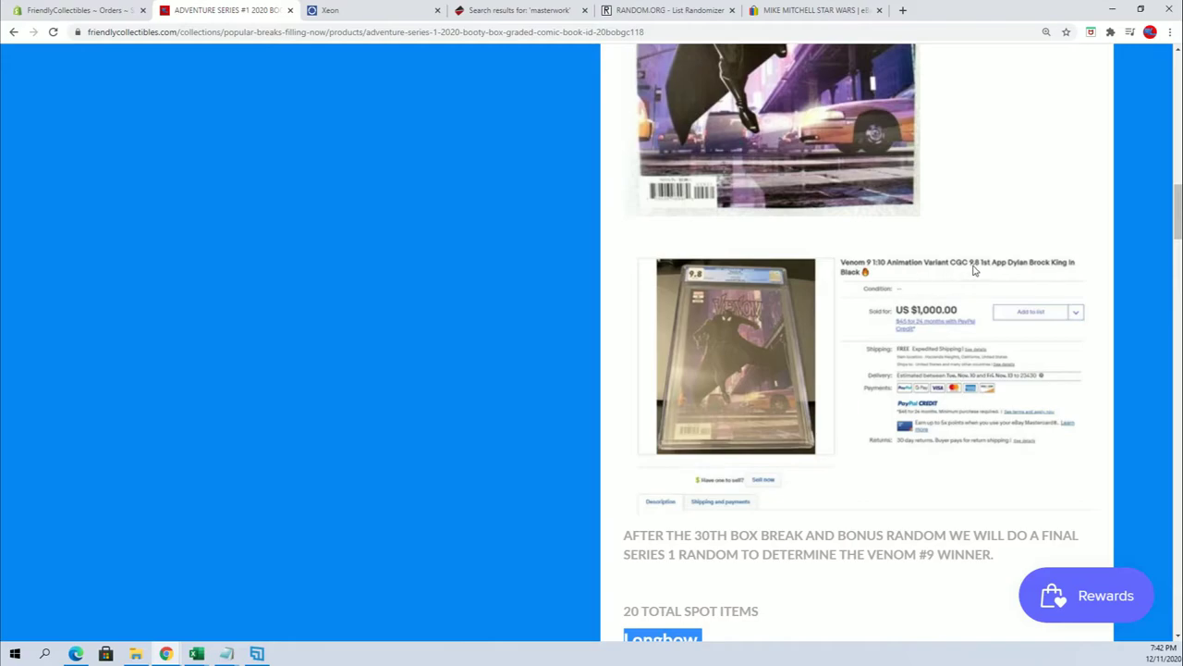
{"action": "mouse_move", "coordinate": [1173, 198]}
{"action": "left_mouse_down"}
{"action": "mouse_move", "coordinate": [1175, 518]}
{"action": "mouse_move", "coordinate": [1176, 487]}
{"action": "left_mouse_up"}
{"action": "scroll", "coordinate": [855, 342], "scroll_direction": "down", "scroll_amount": 2}
{"action": "scroll", "coordinate": [997, 506], "scroll_direction": "up", "scroll_amount": 1}
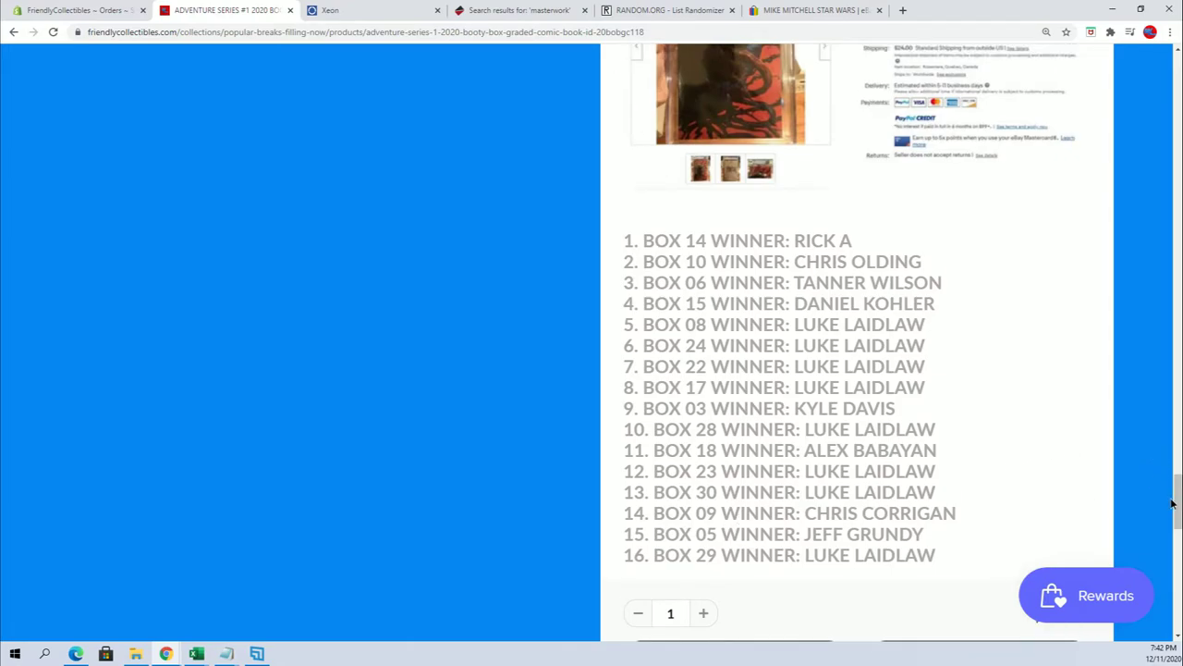
{"action": "left_click_drag", "start_coordinate": [1172, 487], "coordinate": [1157, 435]}
{"action": "left_click_drag", "start_coordinate": [1174, 499], "coordinate": [1177, 55]}
{"action": "left_click", "coordinate": [675, 11]}
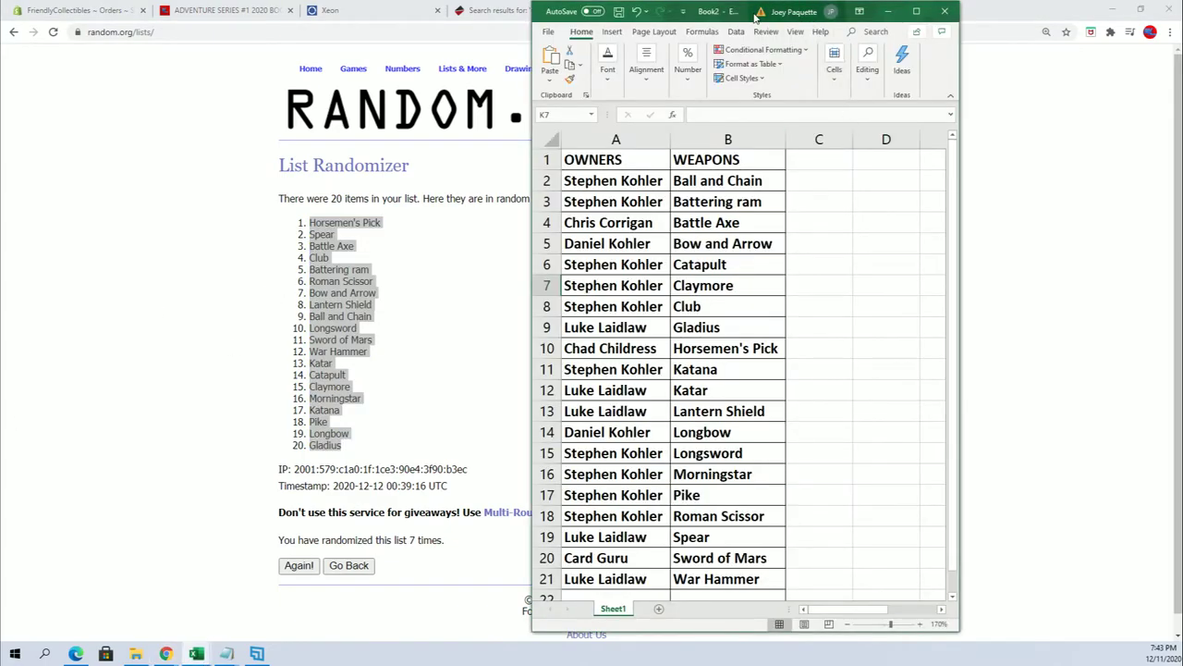
Step: Copy the 20 OWNERS names from Excel into a fresh List Randomizer and randomize them once
{"action": "left_click_drag", "start_coordinate": [749, 16], "coordinate": [1000, 25]}
{"action": "left_click", "coordinate": [483, 82]}
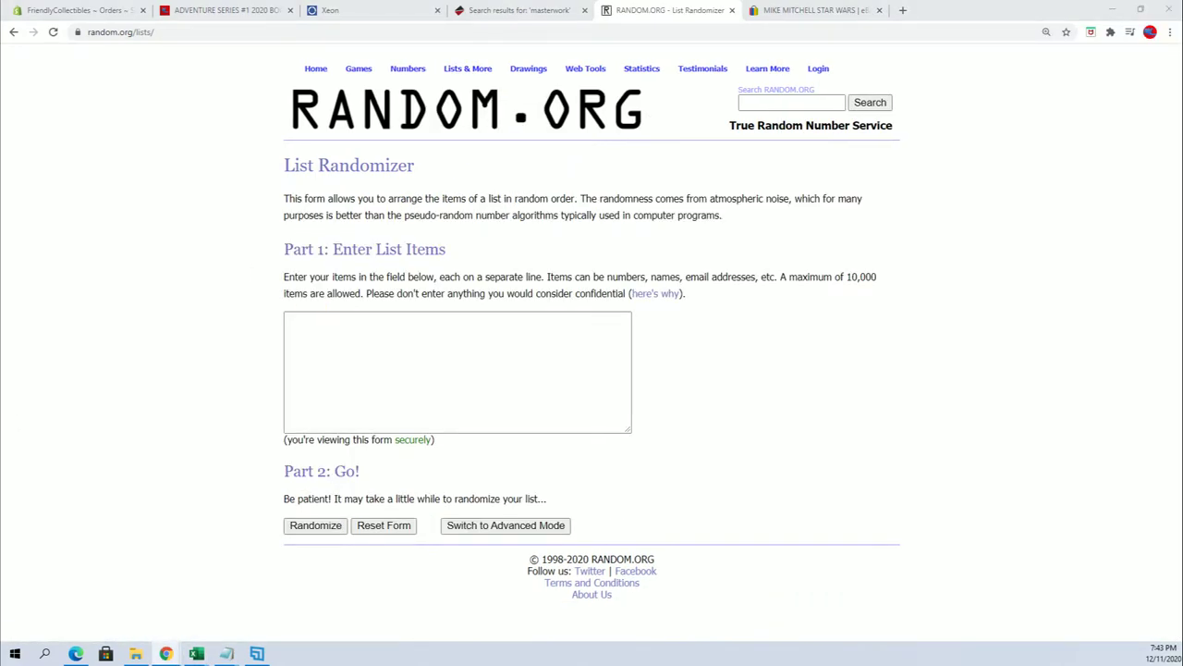
{"action": "key", "text": "alt+Tab"}
{"action": "left_click", "coordinate": [994, 211]}
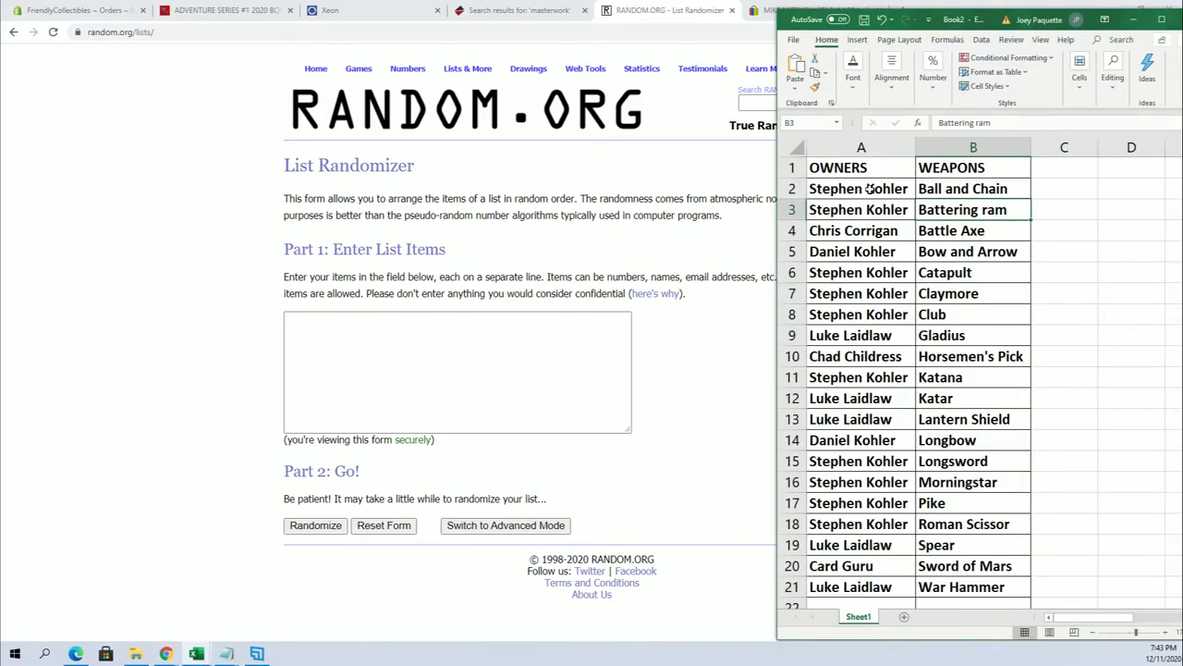
{"action": "mouse_move", "coordinate": [869, 188]}
{"action": "left_mouse_down"}
{"action": "mouse_move", "coordinate": [888, 499]}
{"action": "mouse_move", "coordinate": [909, 575]}
{"action": "left_mouse_up"}
{"action": "right_click", "coordinate": [867, 292]}
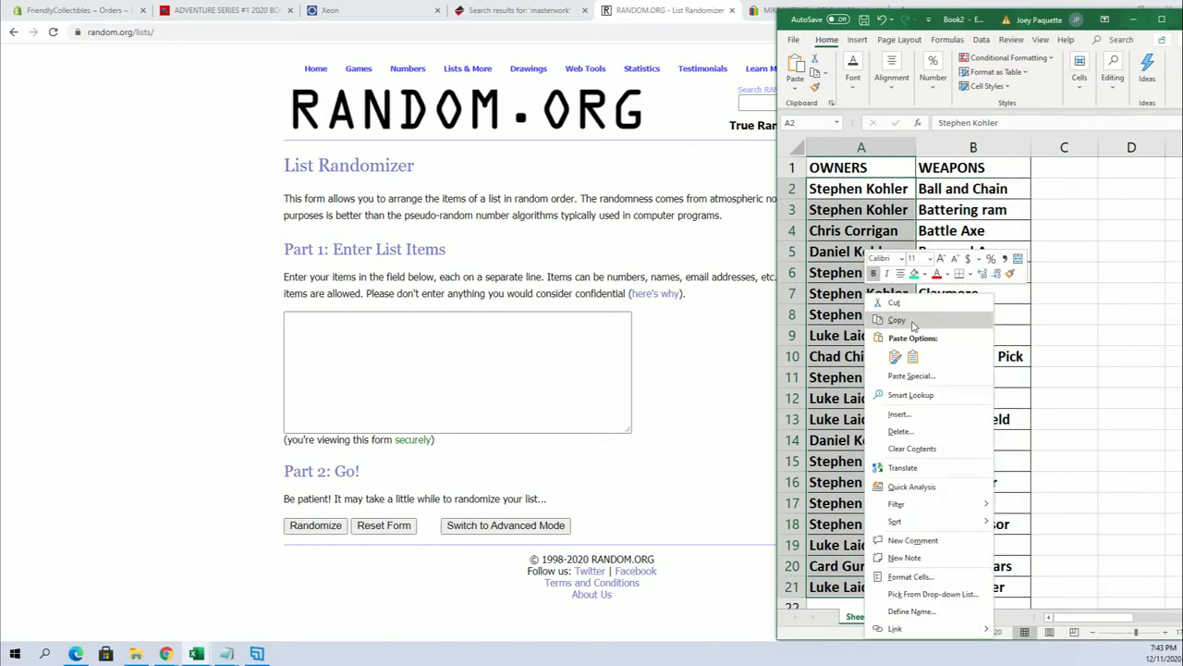
{"action": "left_click", "coordinate": [915, 326]}
{"action": "left_click", "coordinate": [372, 346]}
{"action": "right_click", "coordinate": [375, 344]}
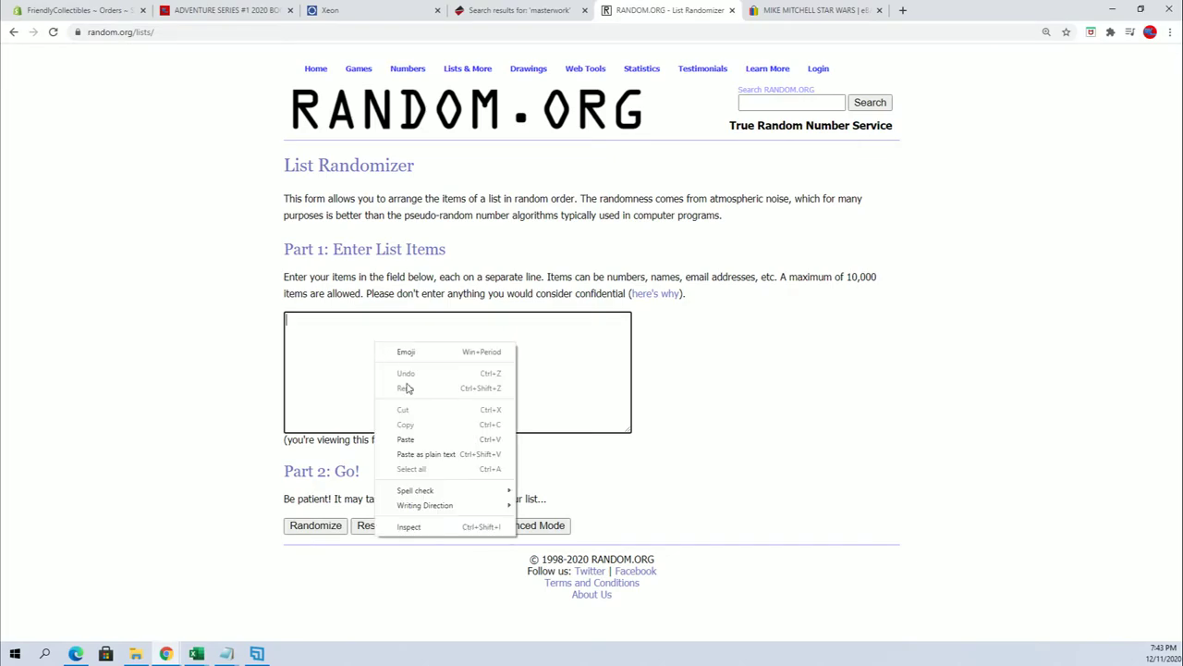
{"action": "left_click", "coordinate": [417, 442]}
{"action": "left_click", "coordinate": [332, 524]}
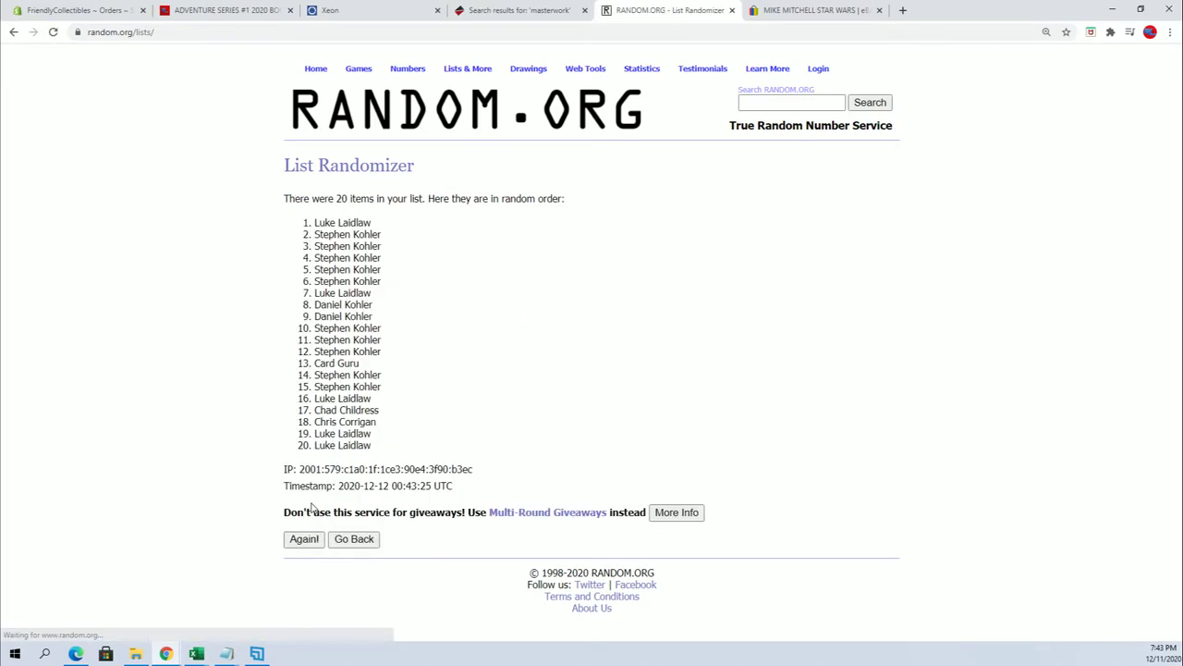
Step: Reshuffle the owner names to 7 randomizations and mark the top name as the winner
{"action": "left_click", "coordinate": [309, 542]}
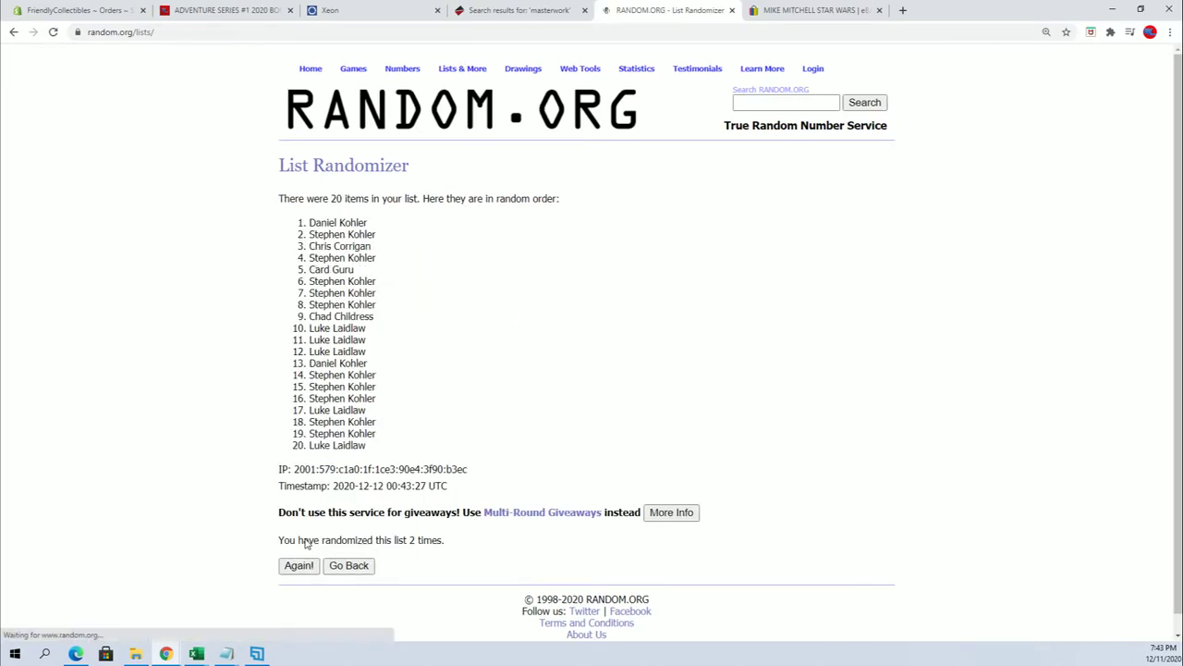
{"action": "left_click", "coordinate": [297, 566]}
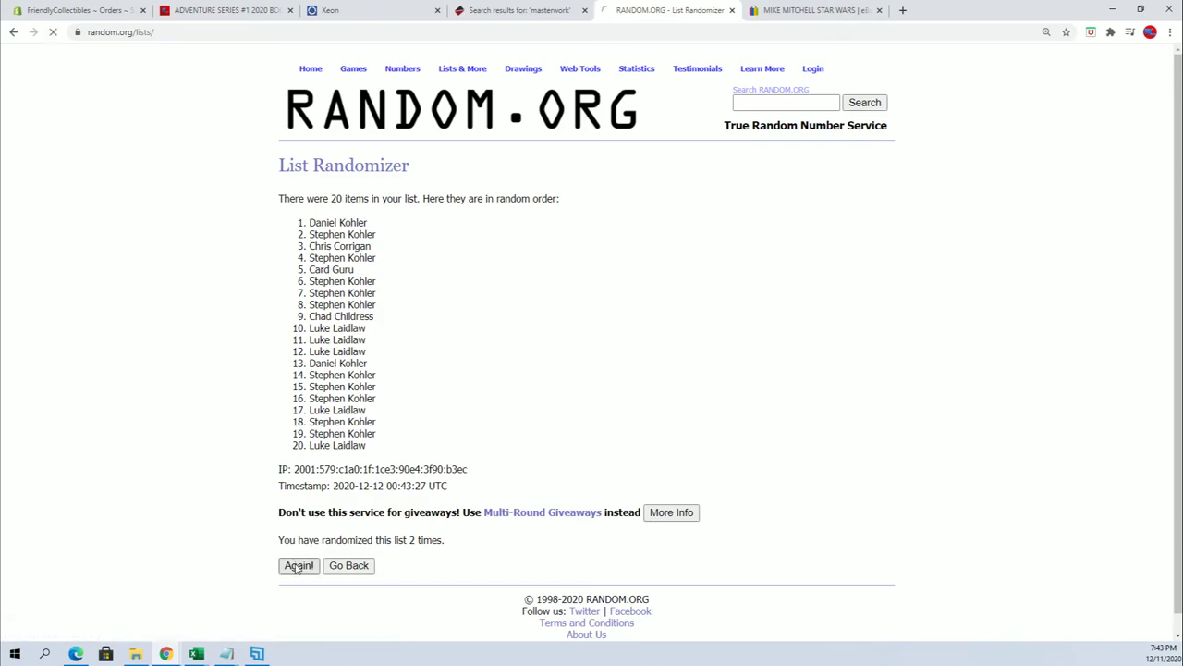
{"action": "left_click", "coordinate": [298, 565]}
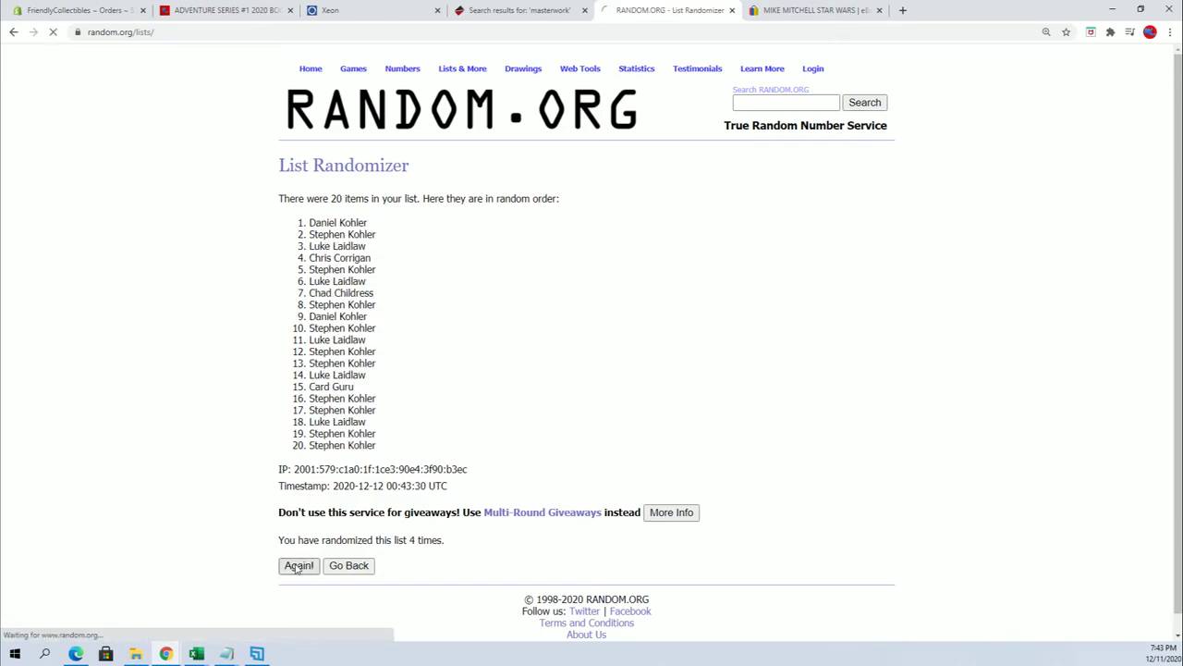
{"action": "left_click", "coordinate": [298, 566]}
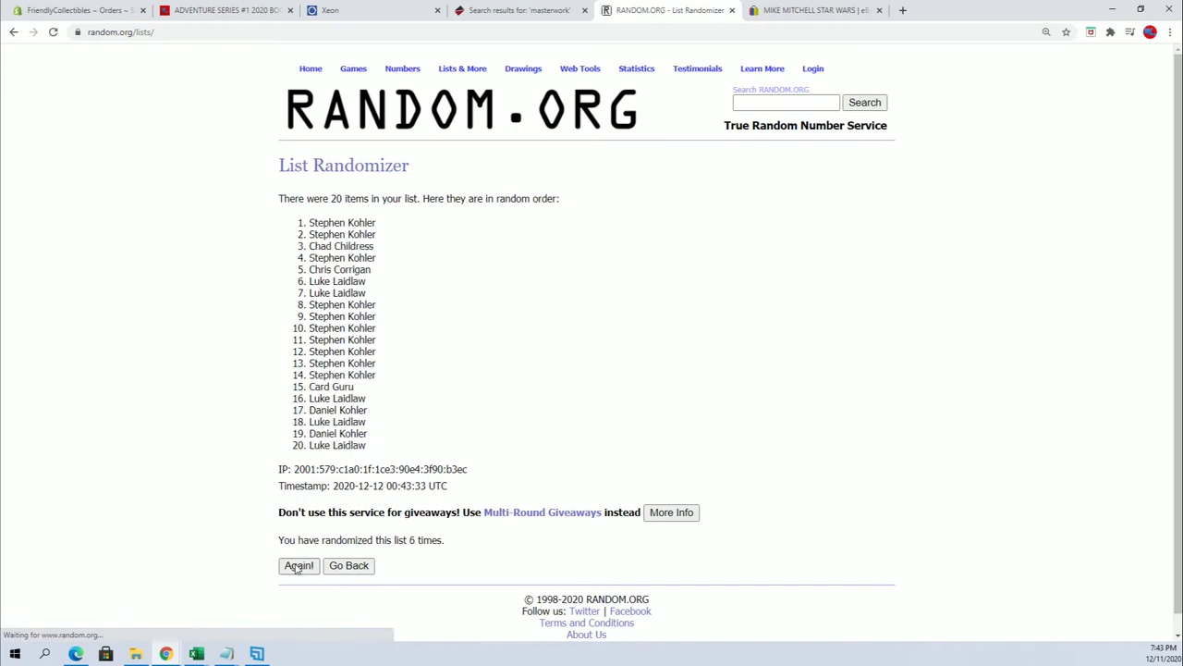
{"action": "left_click", "coordinate": [298, 566]}
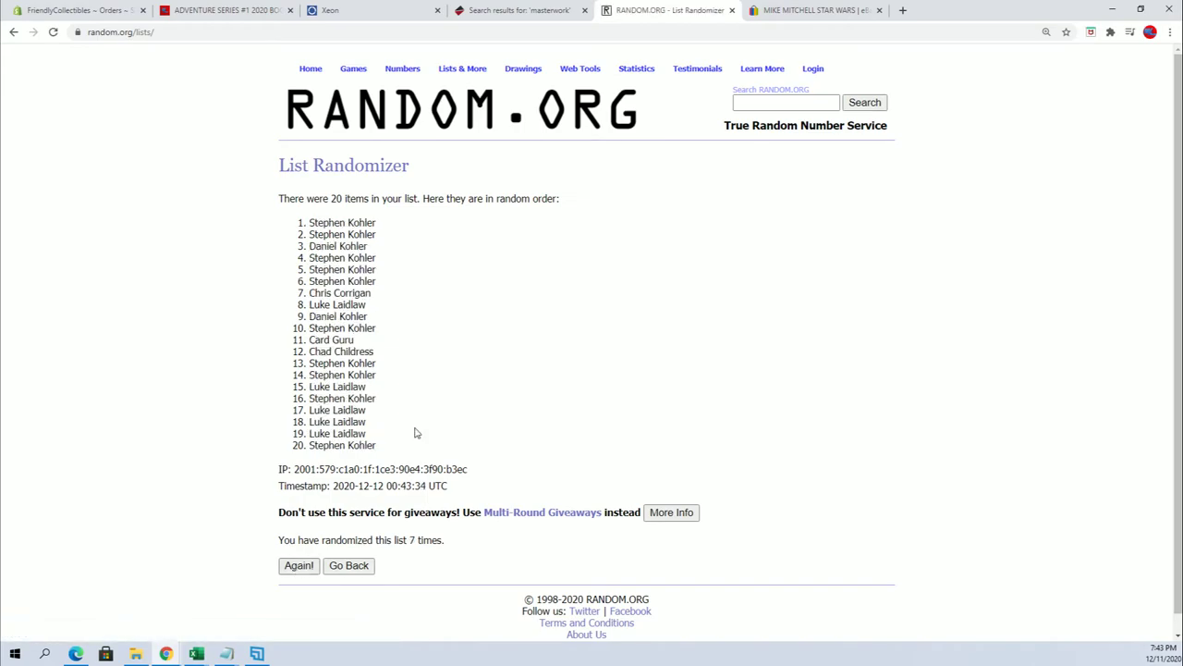
{"action": "left_click_drag", "start_coordinate": [340, 223], "coordinate": [309, 225]}
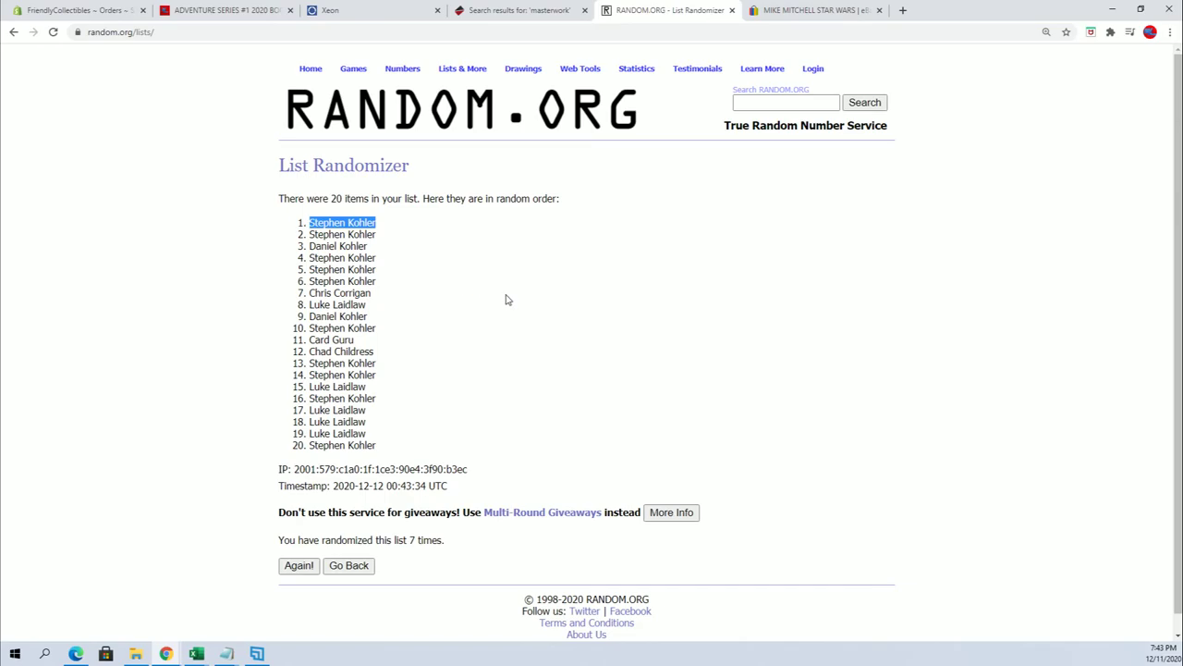
Step: Go back to the ADVENTURE SERIES #1 2020 BOOTY BOX page and bring its seven-time randomizing description into view
{"action": "left_click", "coordinate": [261, 12]}
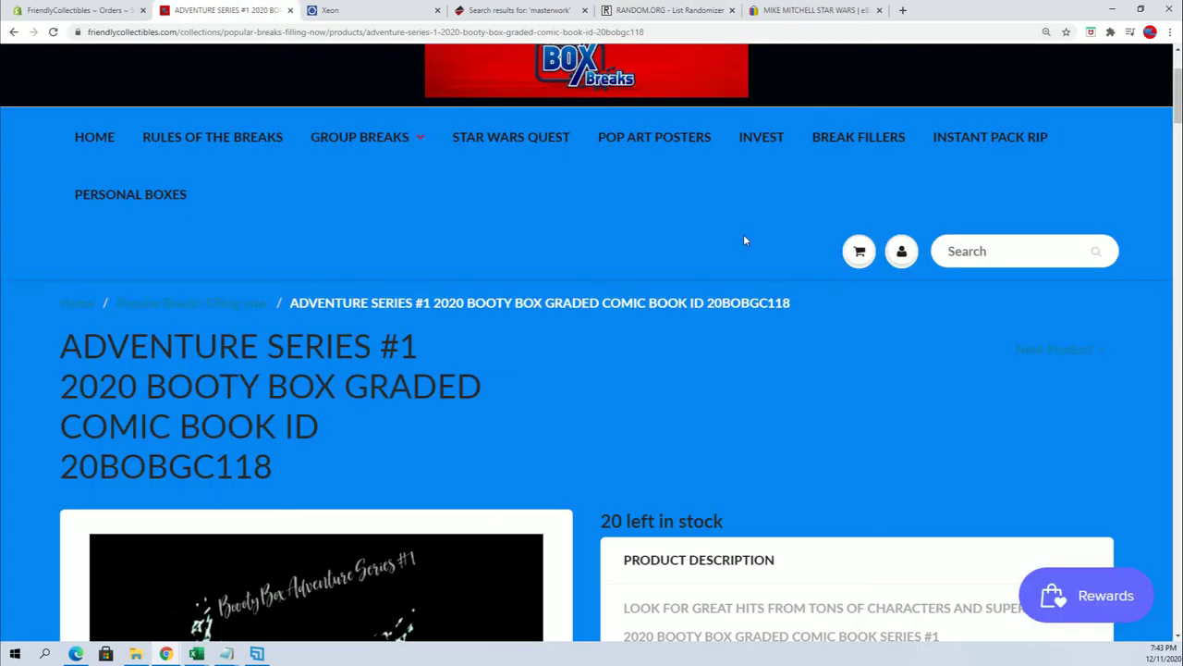
{"action": "scroll", "coordinate": [864, 248], "scroll_direction": "down", "scroll_amount": 10}
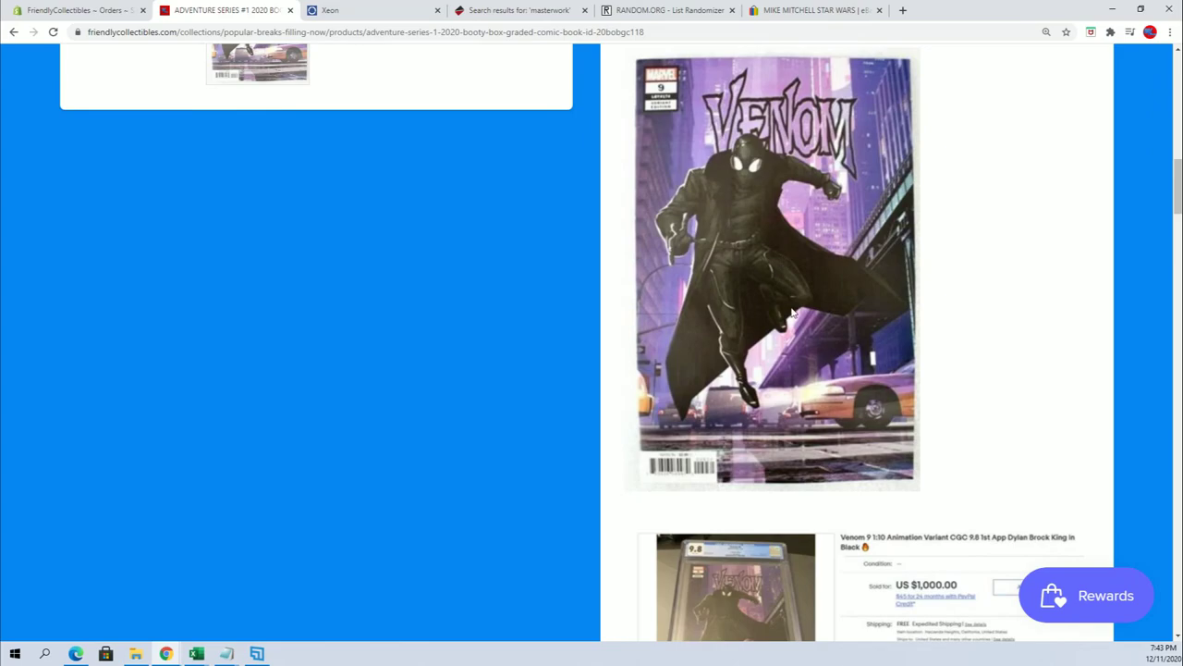
{"action": "scroll", "coordinate": [792, 315], "scroll_direction": "down", "scroll_amount": 3}
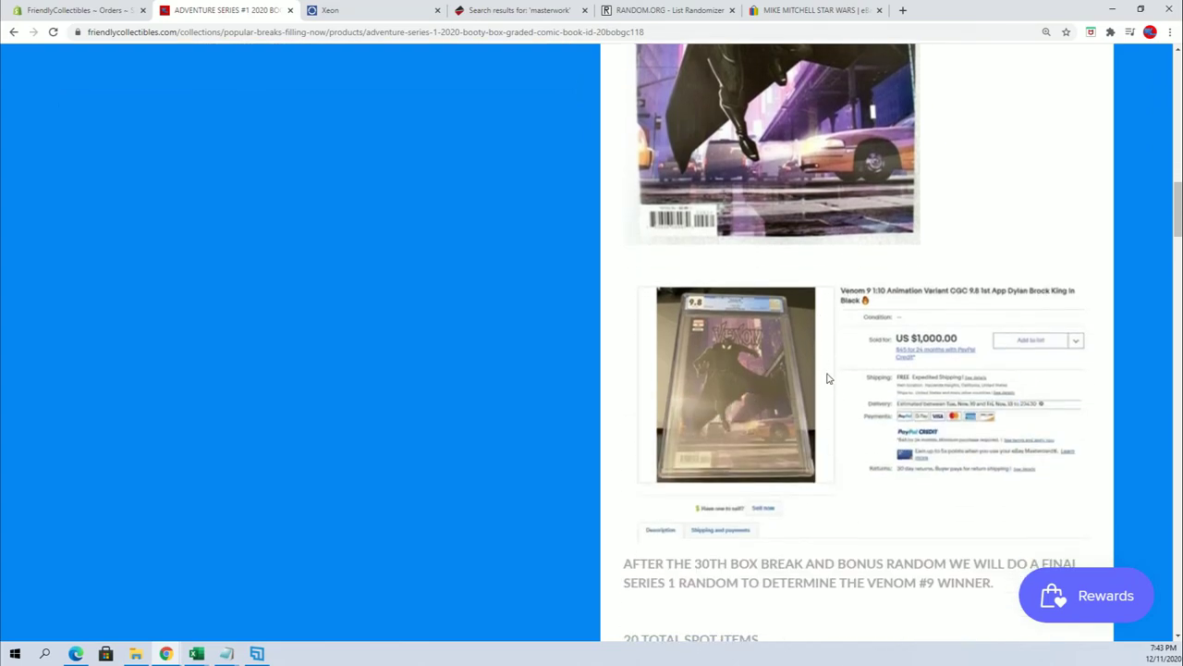
{"action": "scroll", "coordinate": [828, 378], "scroll_direction": "up", "scroll_amount": 15}
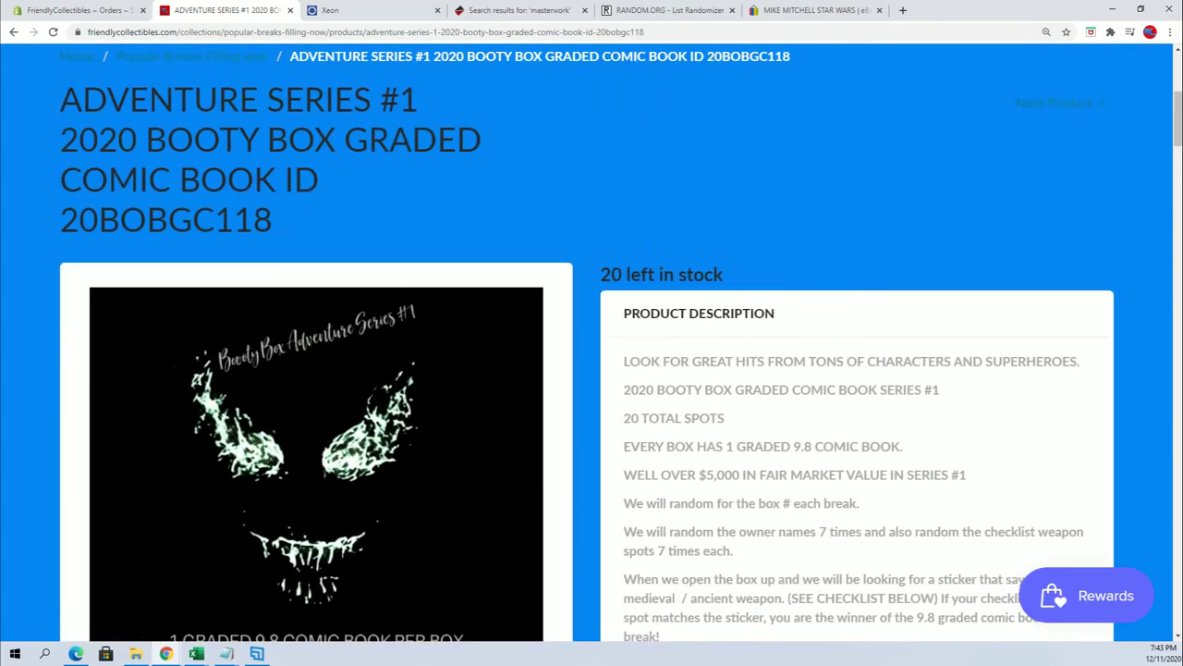